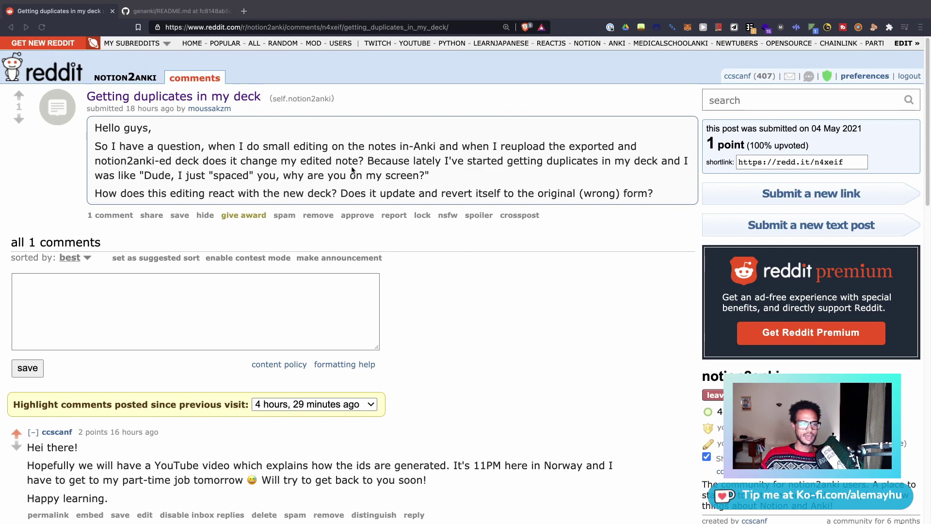
Step: Start a comment on the duplicates post with the text "The short answer is yes!"
click(312, 278)
text(The short answer is yes! I)
key(BackSpace)
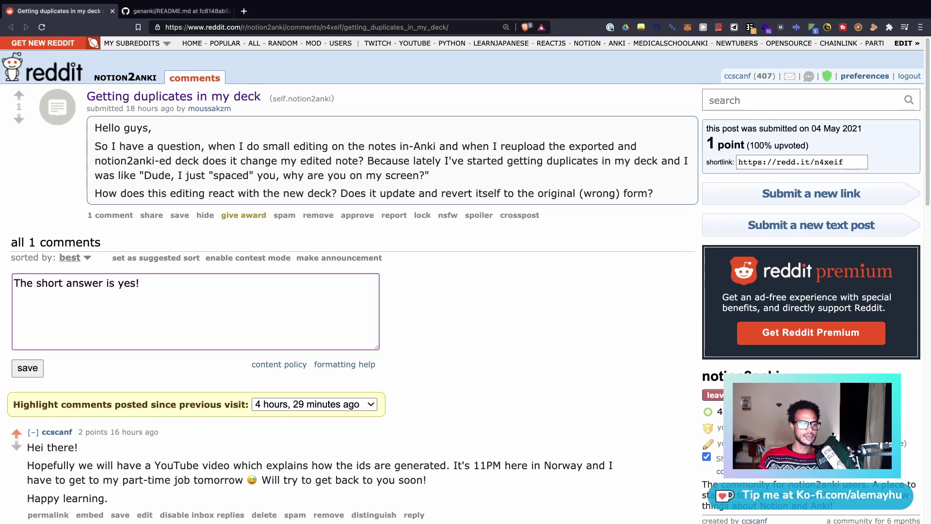
Step: Change the answer in the comment draft from "yes" to "no for the card", keeping the exclamation mark
key(shift+Left)
key(shift+Left)
key(shift+Left)
key(BackSpace)
text(no)
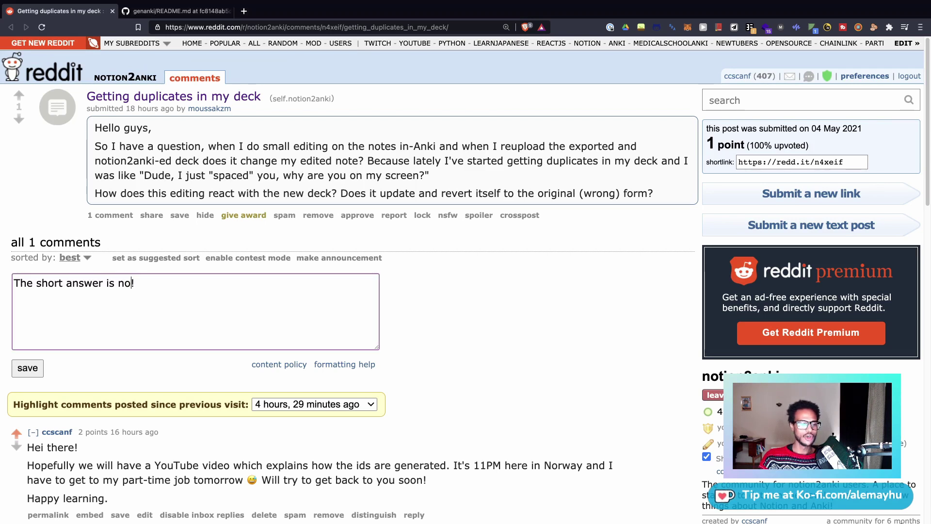
text( for the )
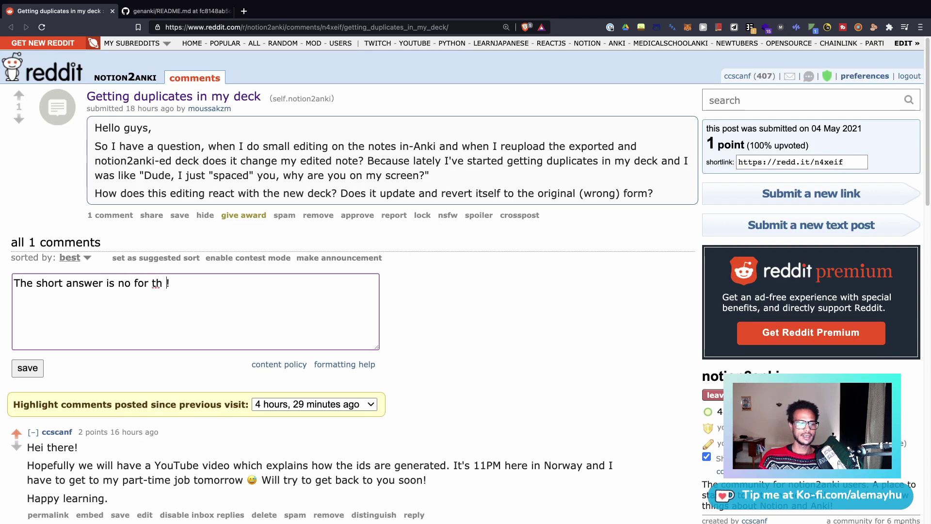
text(card)
key(Right)
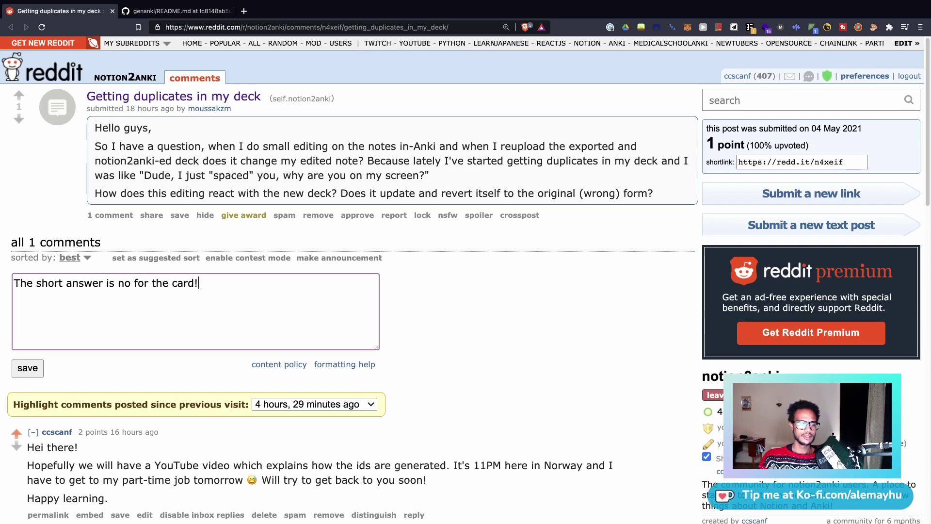
Step: Add the sentence "It will create a new flashcard." to the end of the comment draft
text(It will cr)
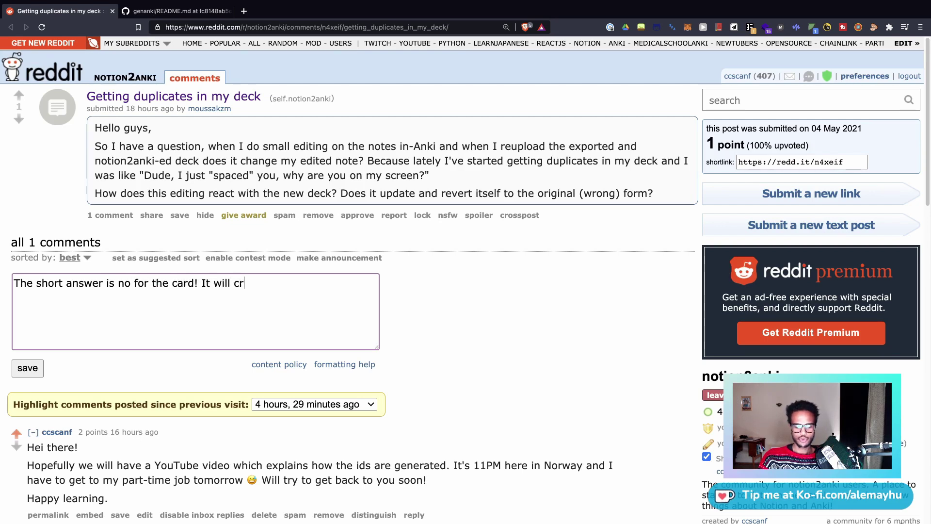
text(eate a new flashca)
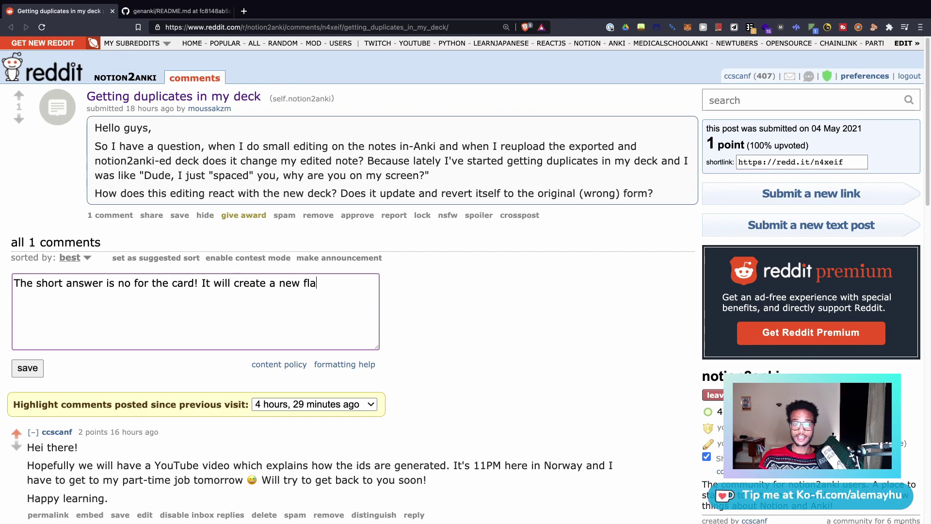
text(rd.)
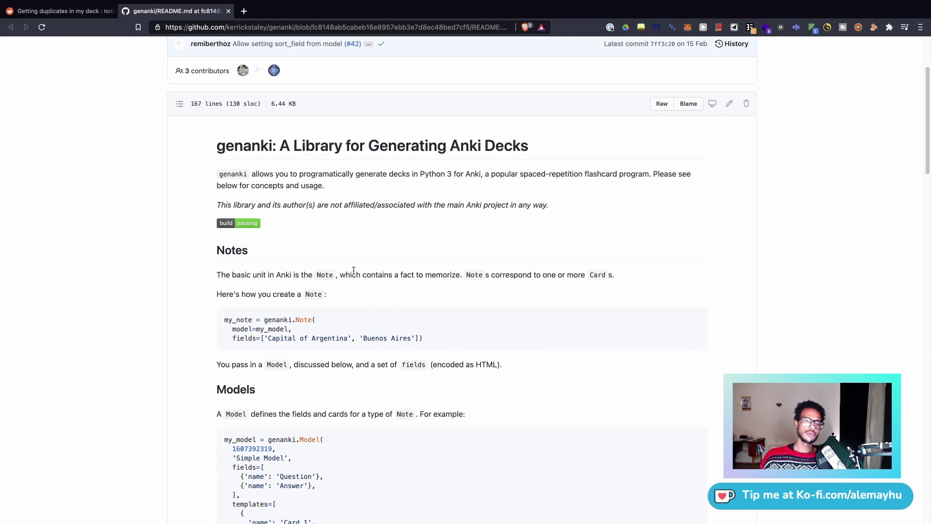
Step: Read the Notes, Models and Generating a Deck/Package sections of the genanki README on GitHub
scroll(296, 258, up, 1)
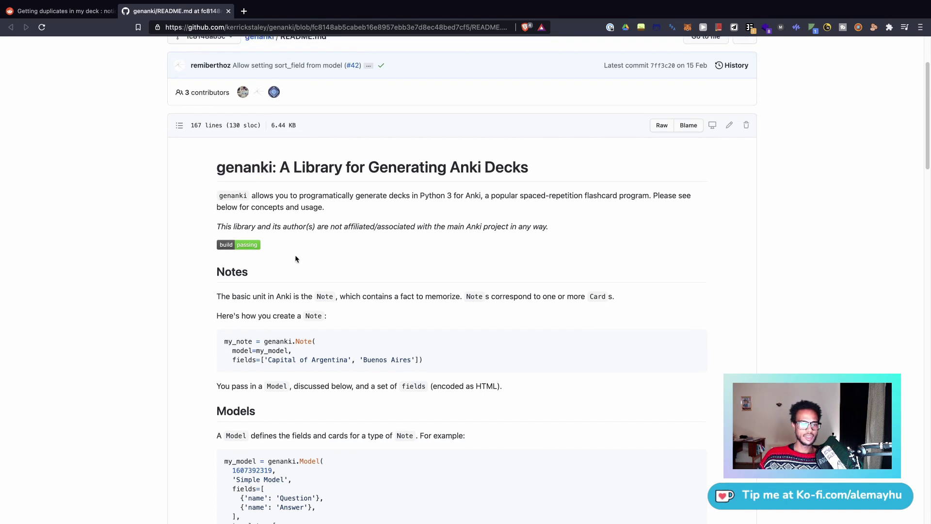
scroll(296, 258, down, 1)
scroll(330, 266, down, 2)
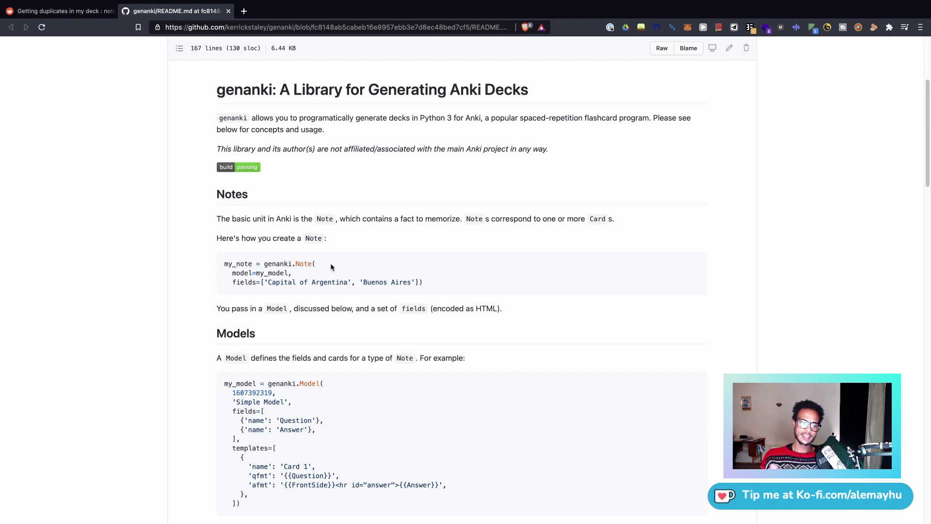
scroll(330, 264, down, 2)
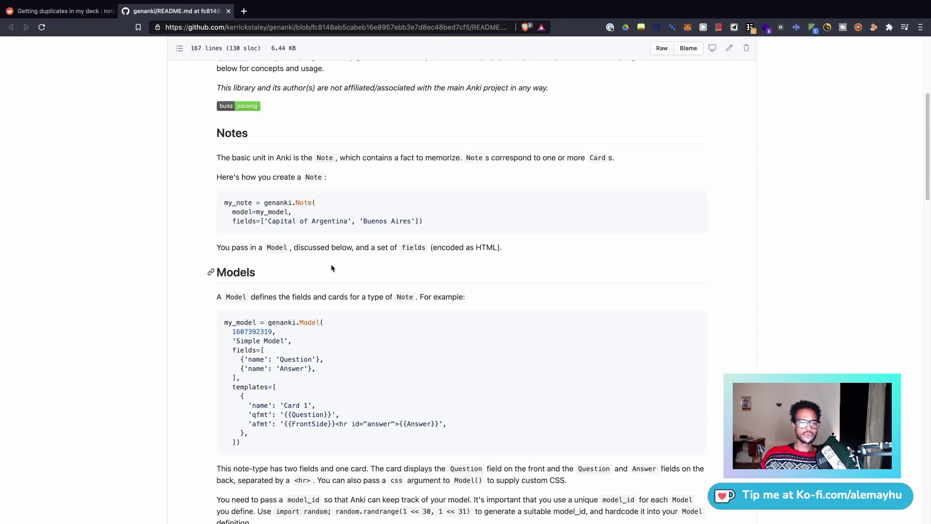
scroll(332, 268, down, 1)
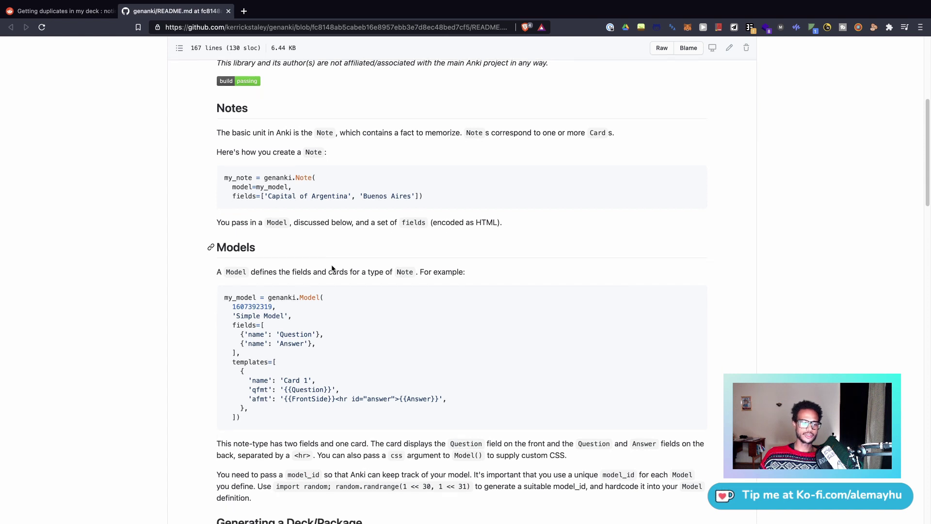
scroll(332, 269, down, 1)
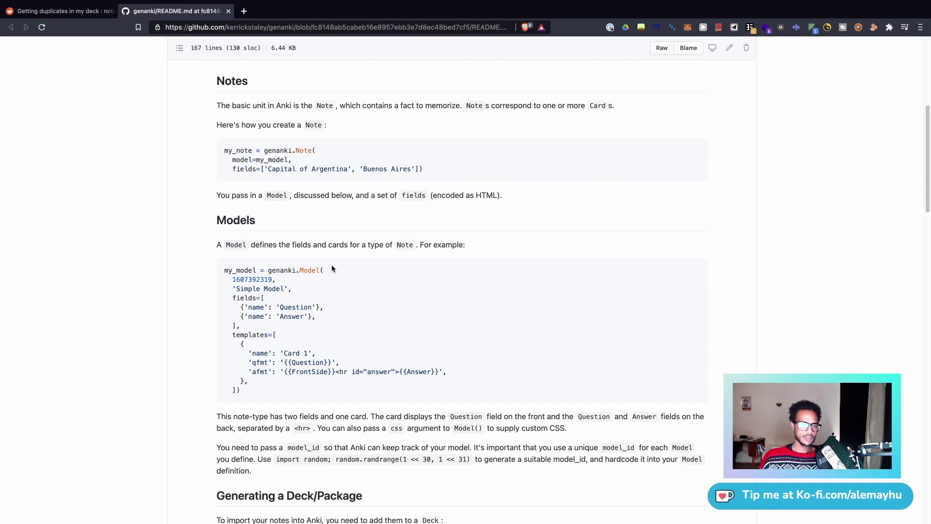
scroll(332, 269, down, 1)
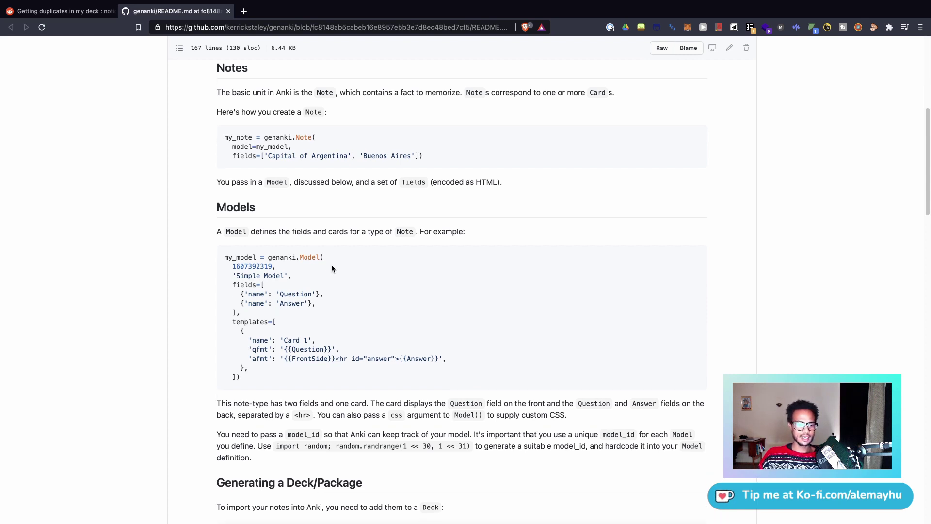
scroll(332, 268, down, 1)
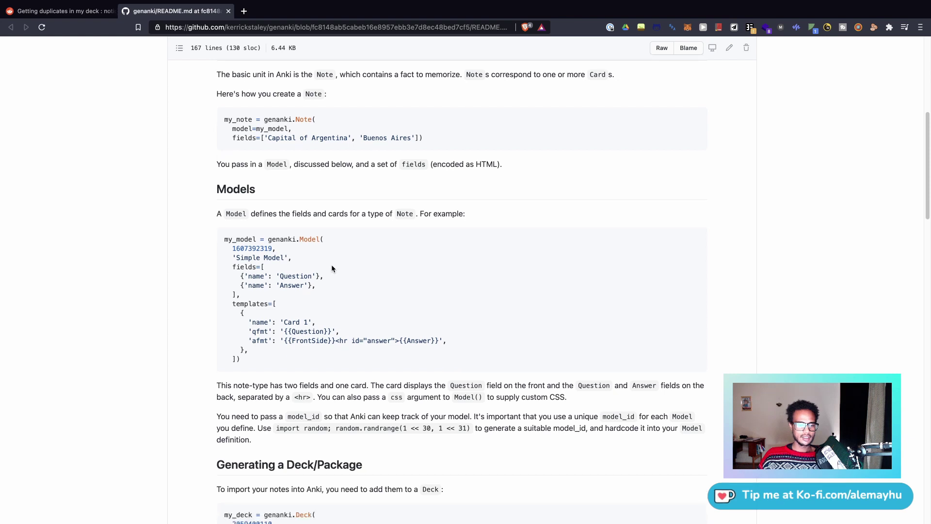
scroll(332, 268, down, 1)
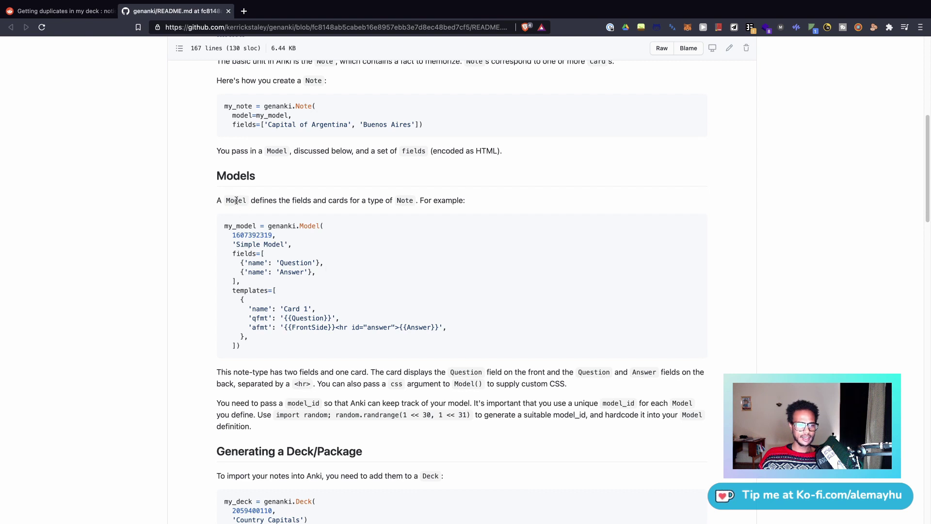
scroll(383, 208, down, 1)
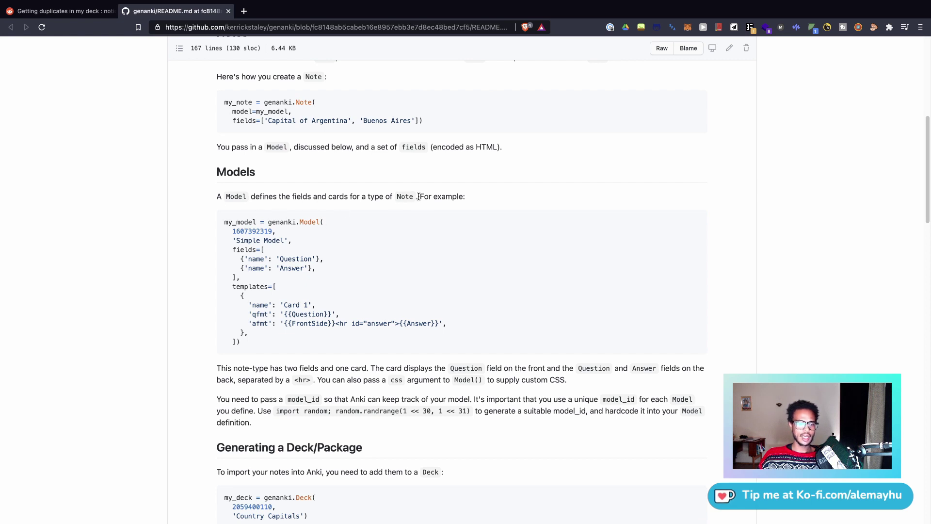
scroll(477, 205, down, 3)
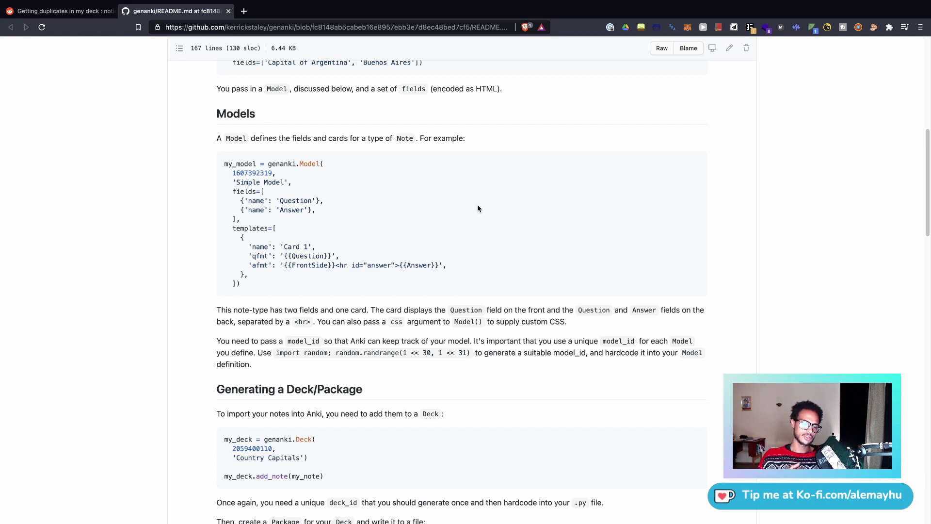
scroll(476, 208, down, 1)
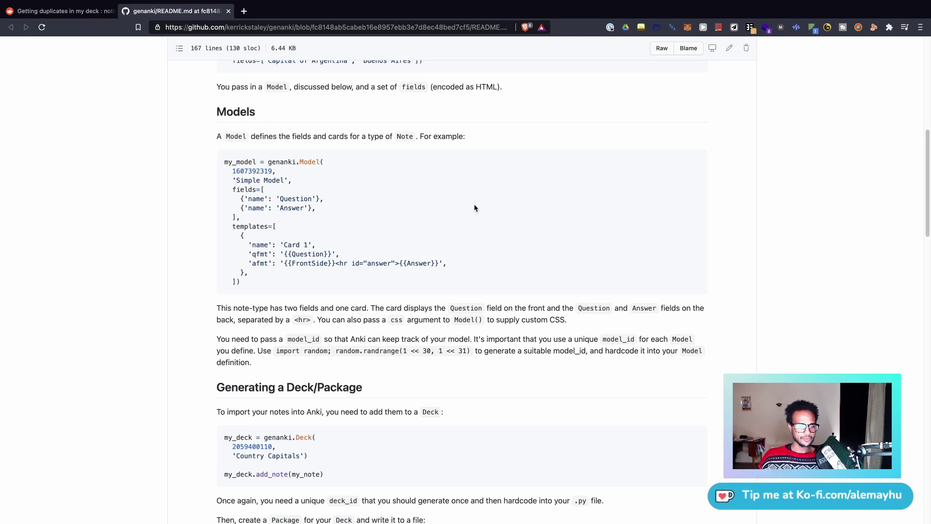
scroll(474, 207, down, 2)
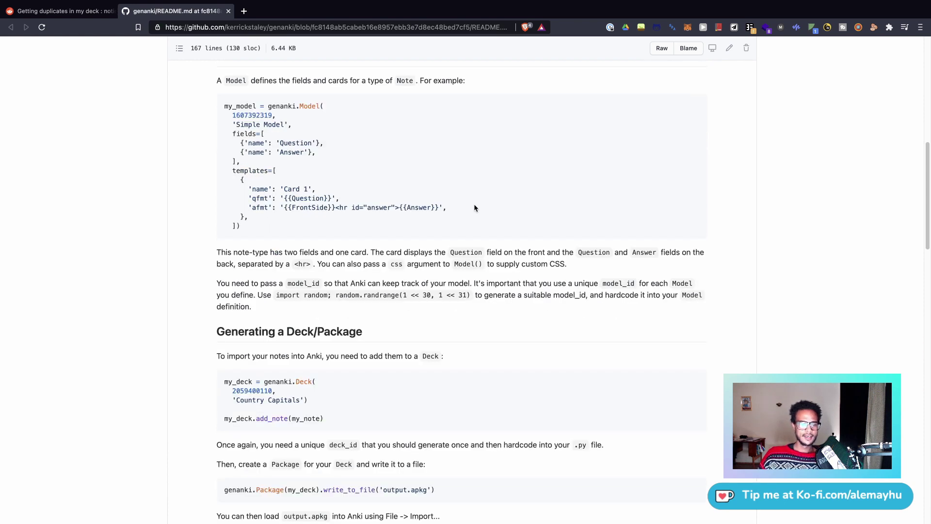
Step: Search the README for "guid" and go to the Note GUIDs section
key(super+f)
text(guid)
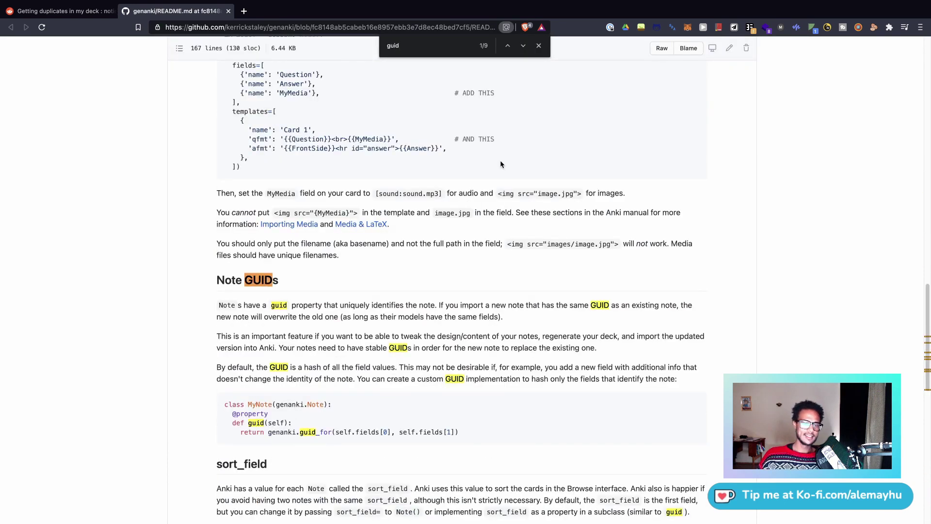
click(538, 45)
scroll(508, 210, down, 1)
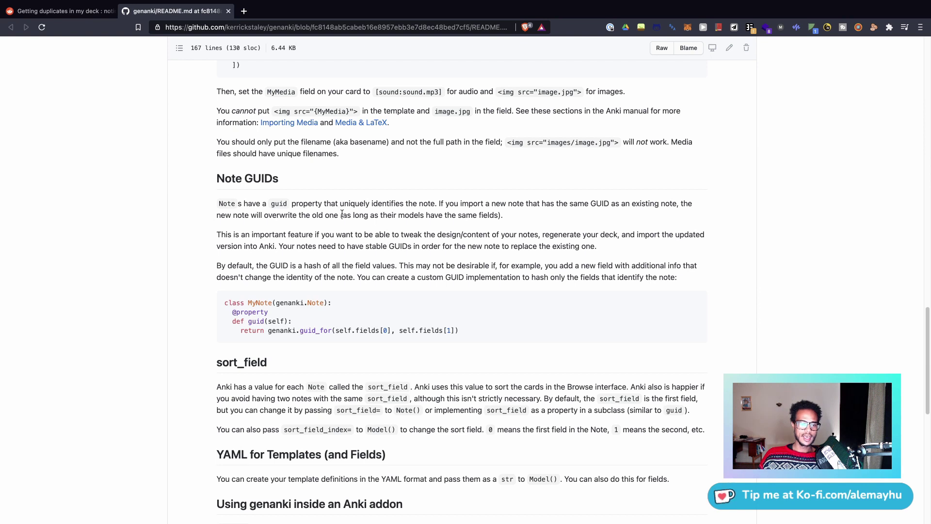
Step: Highlight the Note GUIDs paragraph about overwriting existing notes, especially its condition that the models have the same fields
drag(526, 214, 201, 204)
click(477, 216)
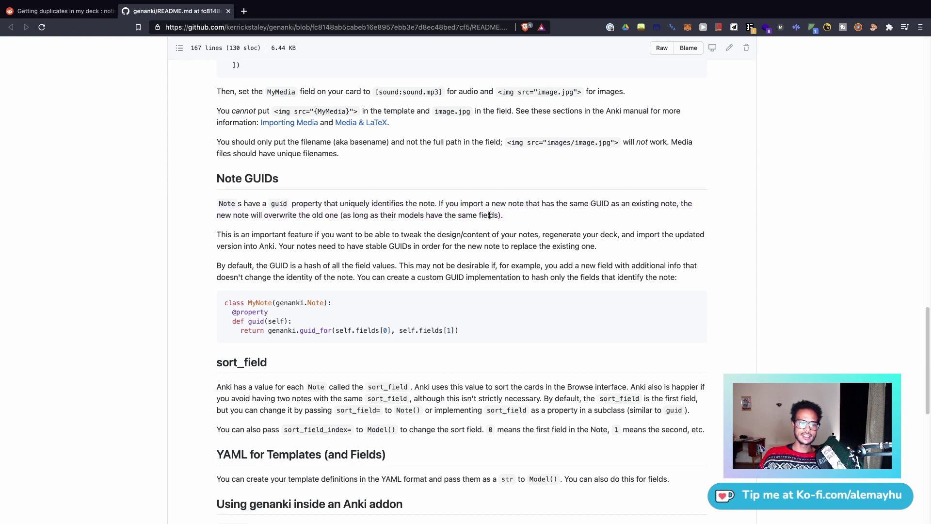
drag(513, 220, 343, 215)
double_click(467, 216)
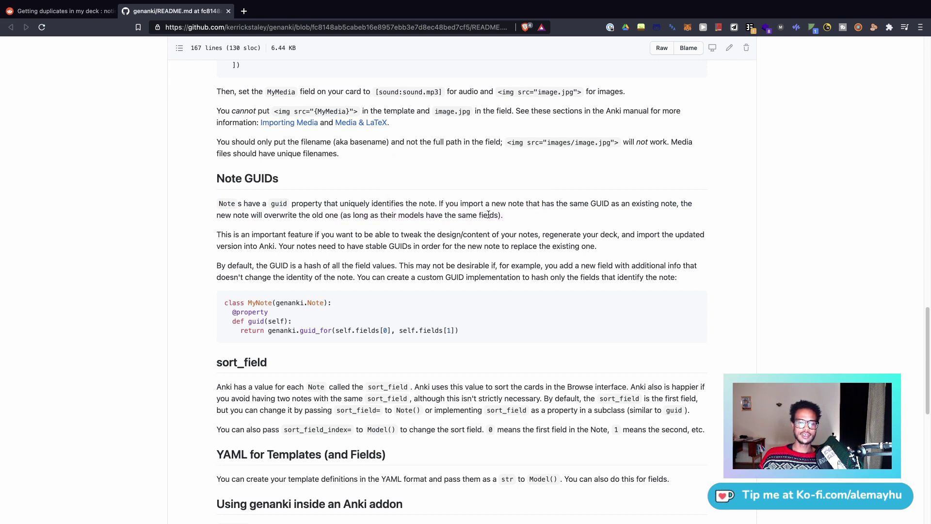
double_click(488, 216)
click(511, 214)
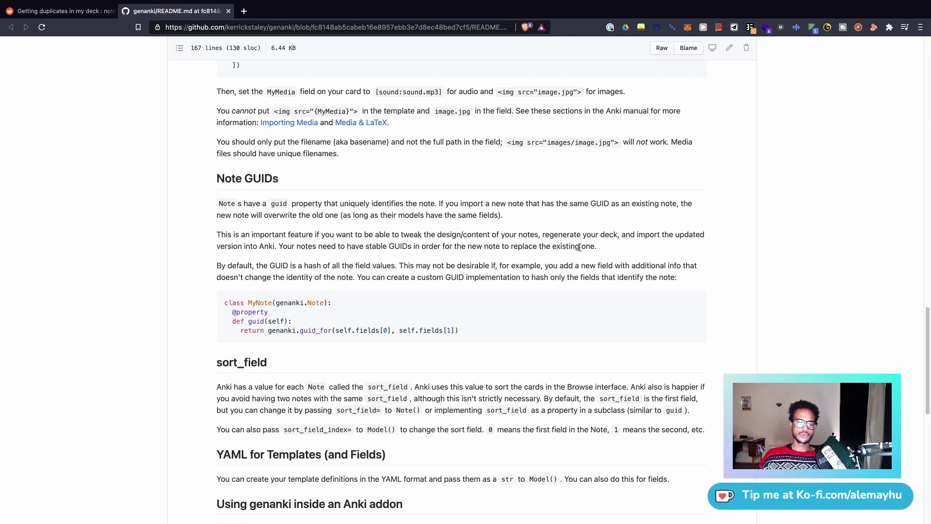
Step: Highlight the paragraph on stable GUIDs and the phrase "a hash of all the field values", then clear the selection
triple_click(448, 244)
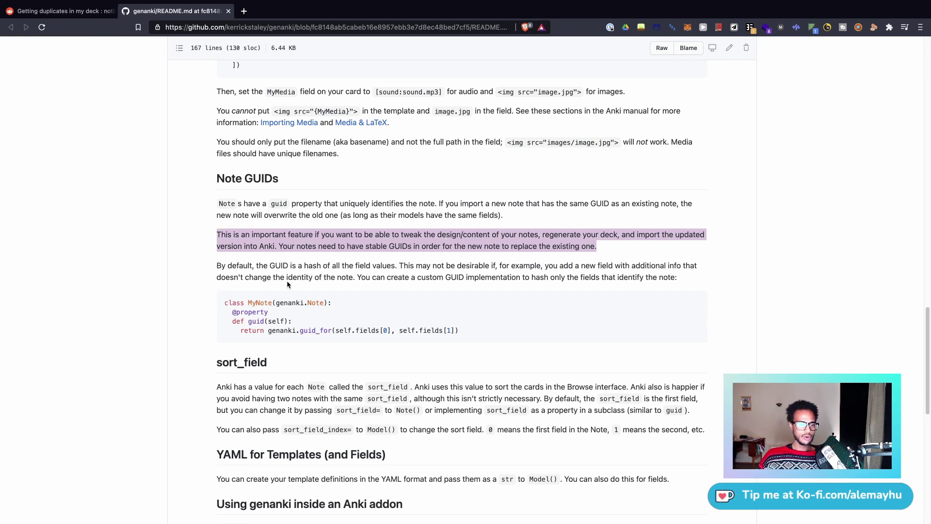
click(289, 279)
drag(298, 266, 402, 262)
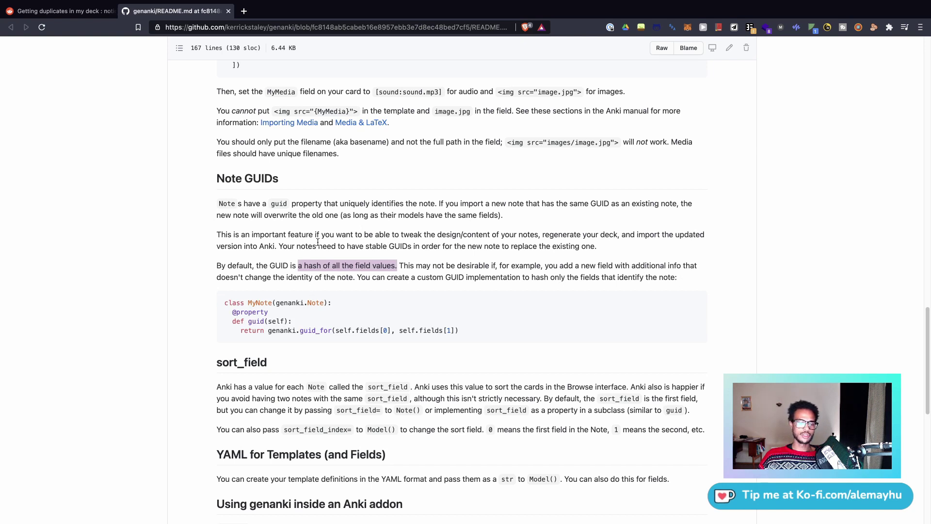
click(220, 267)
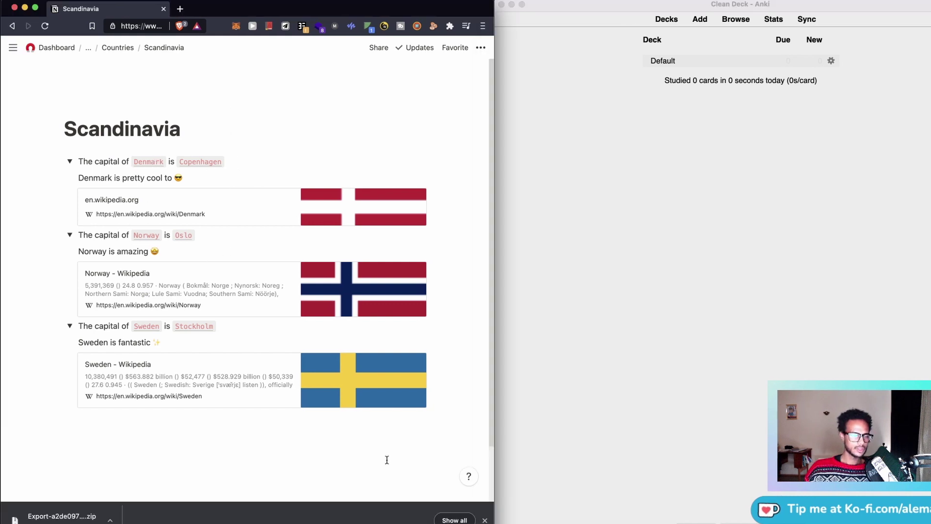
Step: Open 2anki.net in a new browser tab and go to its Notion to Anki upload page
key(super+t)
text(2anki.n)
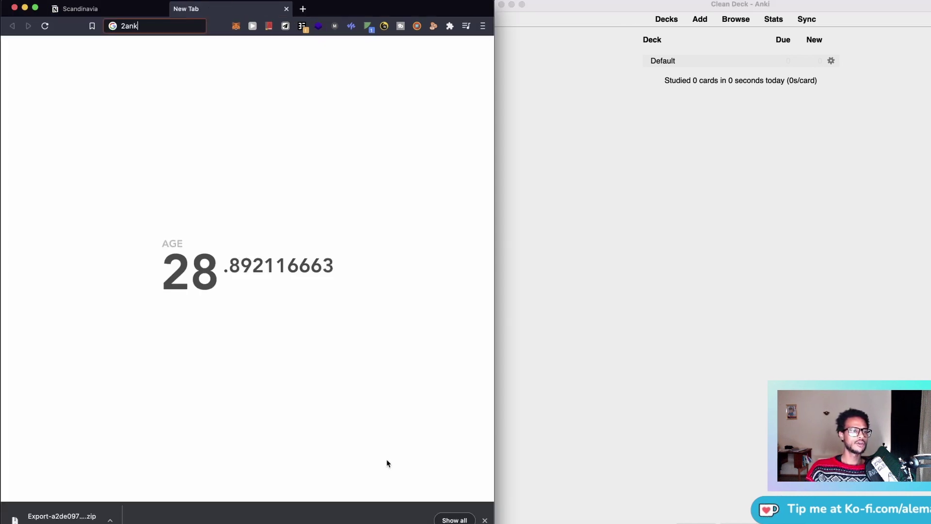
text(et)
key(Return)
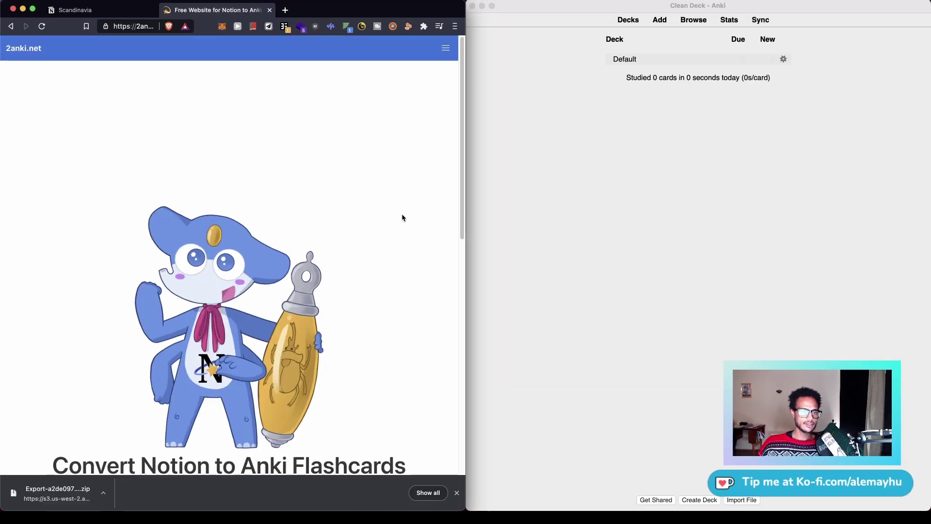
click(446, 49)
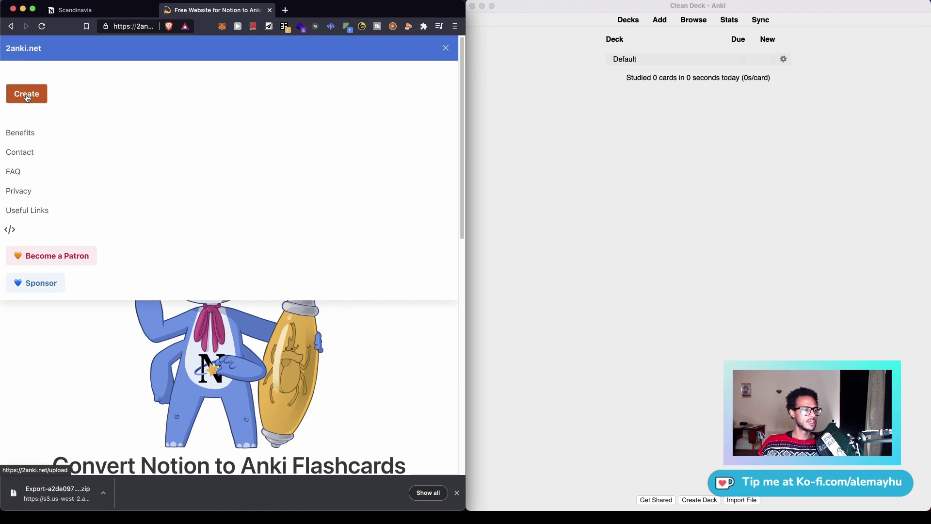
scroll(204, 349, down, 6)
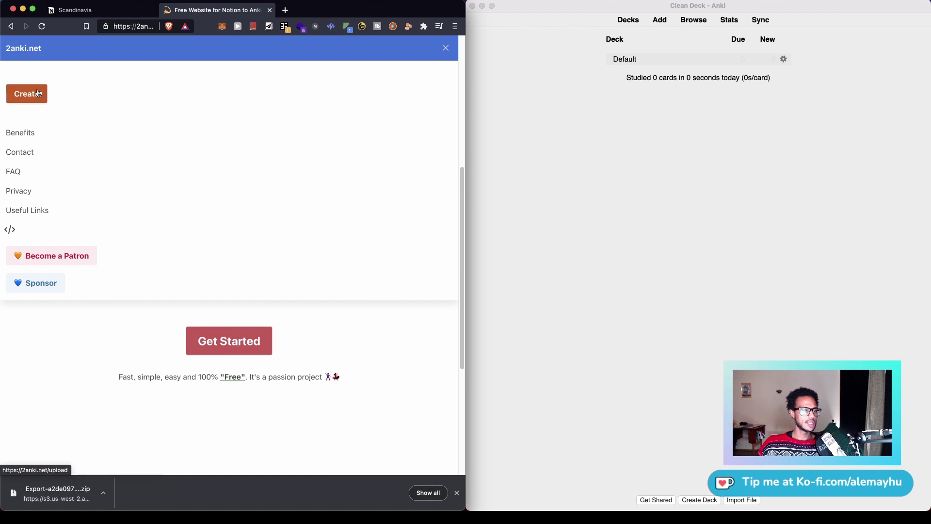
scroll(36, 89, down, 10)
scroll(121, 141, up, 6)
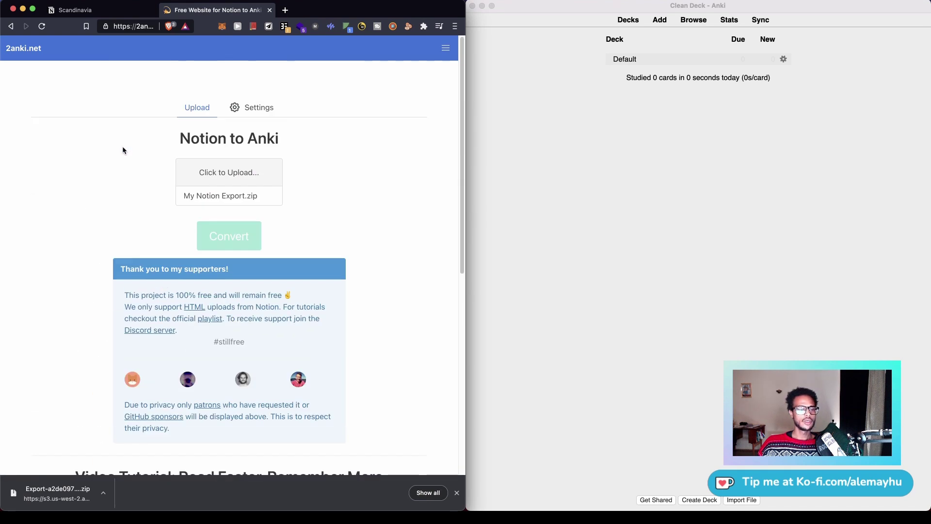
Step: Clear the saved 2anki.net conversion settings, review the card and template options, and close the settings
click(241, 108)
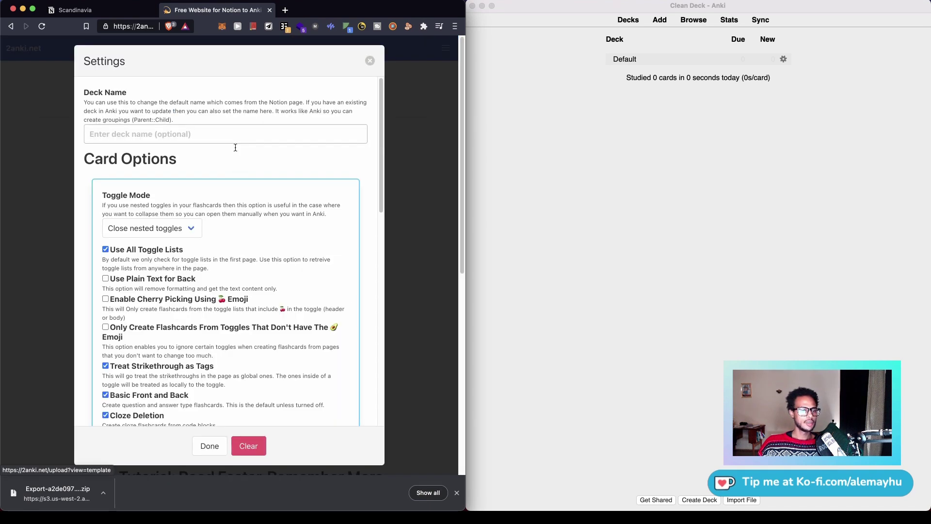
scroll(249, 297, down, 1)
click(265, 438)
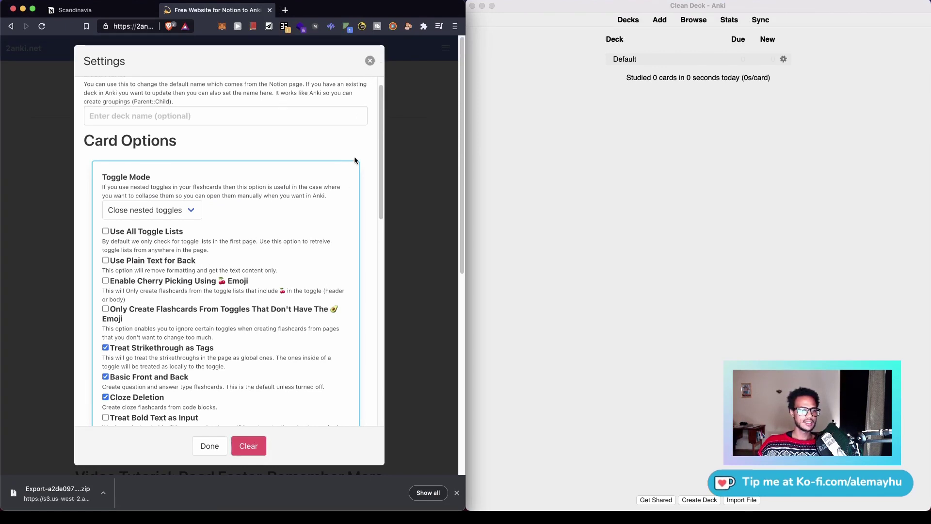
scroll(322, 208, down, 5)
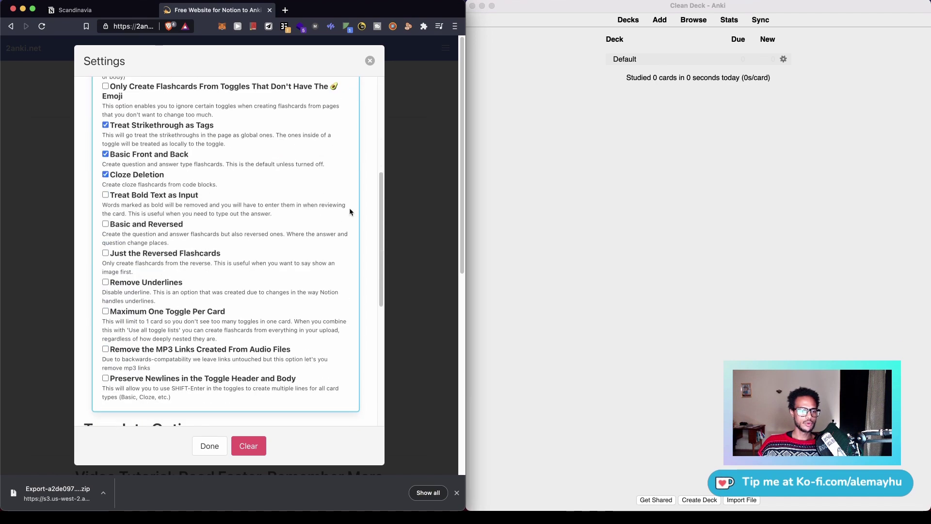
scroll(318, 159, down, 3)
scroll(318, 158, down, 3)
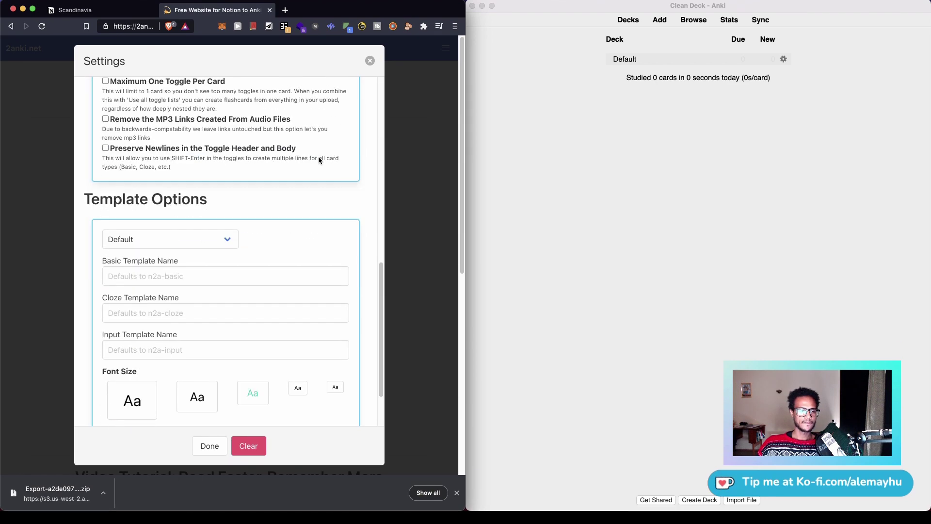
scroll(323, 154, up, 15)
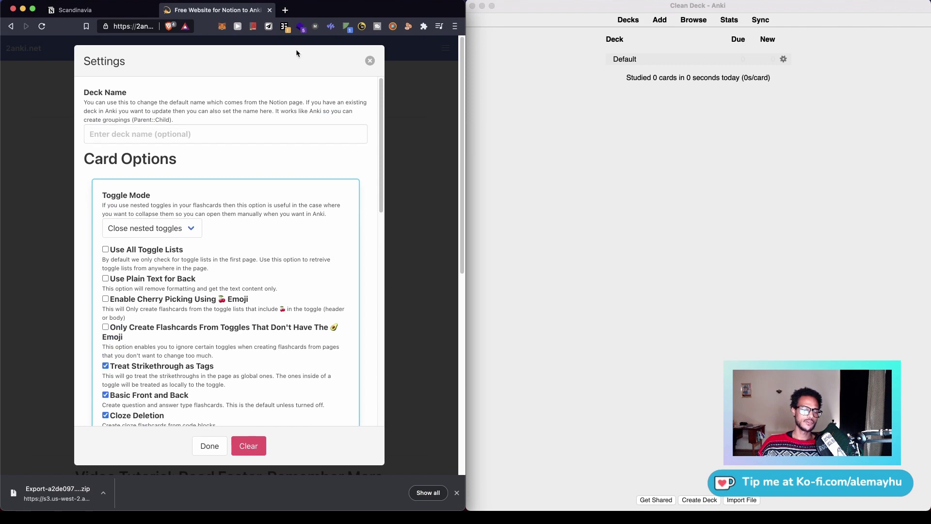
click(370, 61)
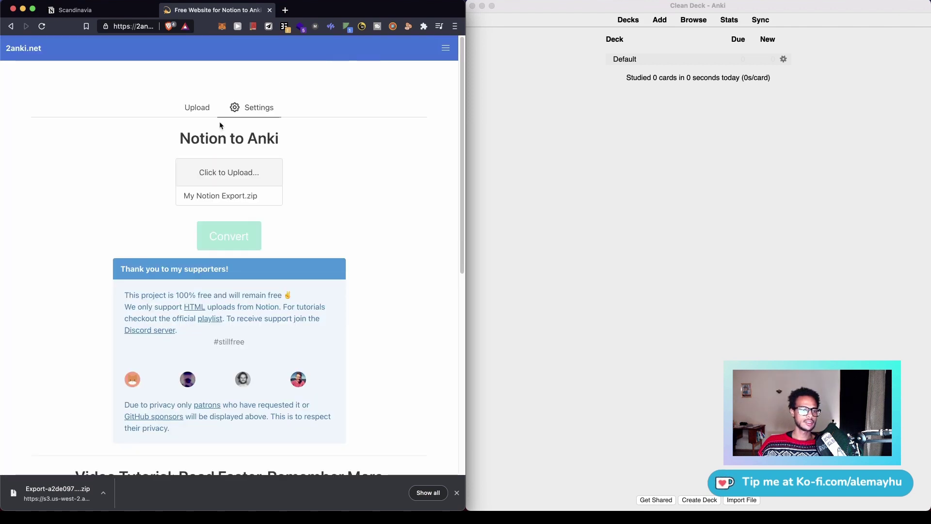
Step: Upload the Notion export zip from the Downloads folder to 2anki.net and convert it
click(233, 193)
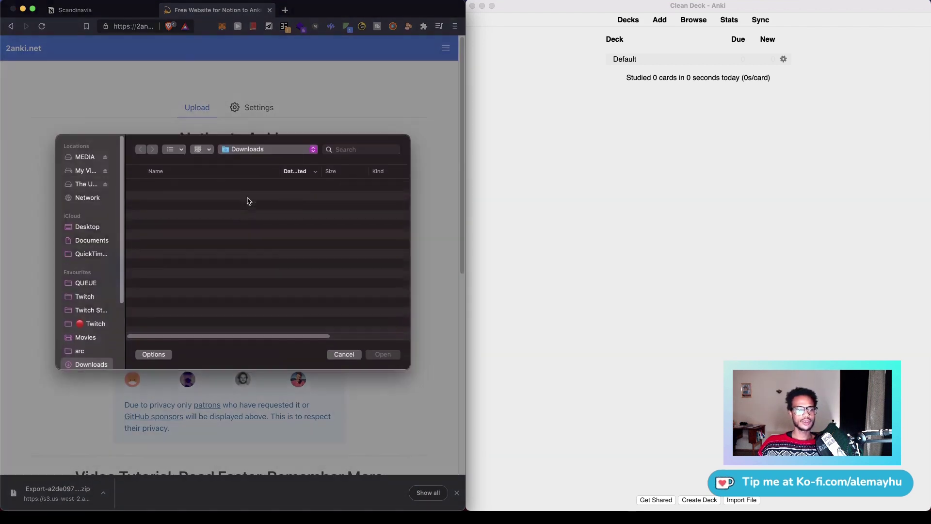
click(240, 189)
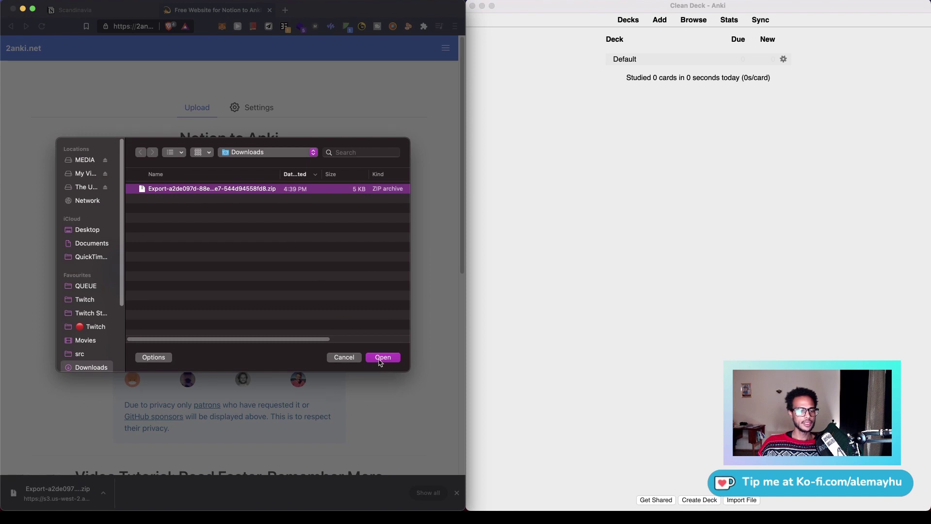
click(381, 361)
click(235, 235)
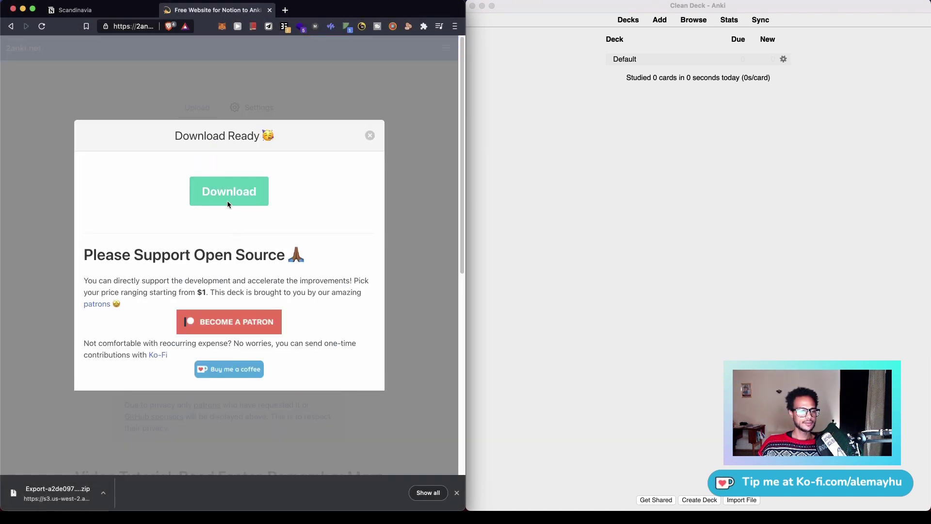
Step: Download the converted deck Scandinavia.apkg, import it into Anki, and dismiss the import report
click(227, 200)
click(94, 482)
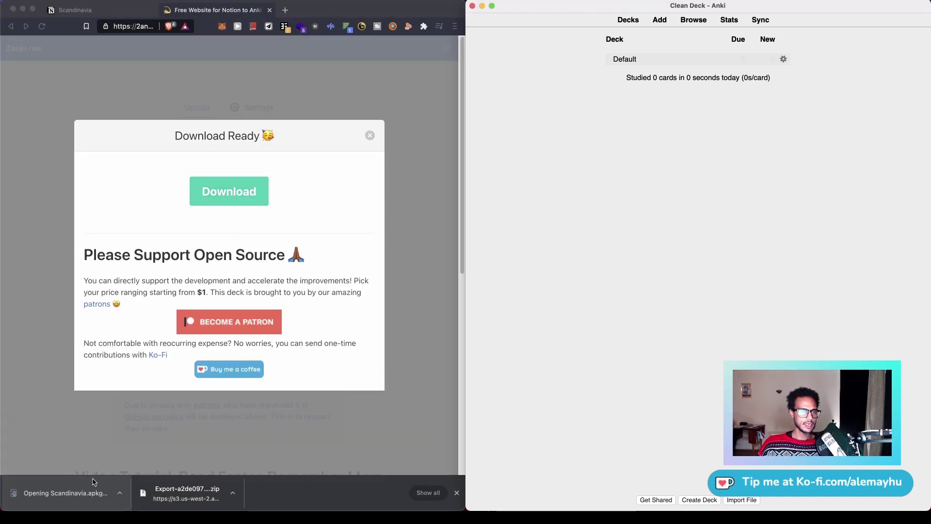
click(789, 338)
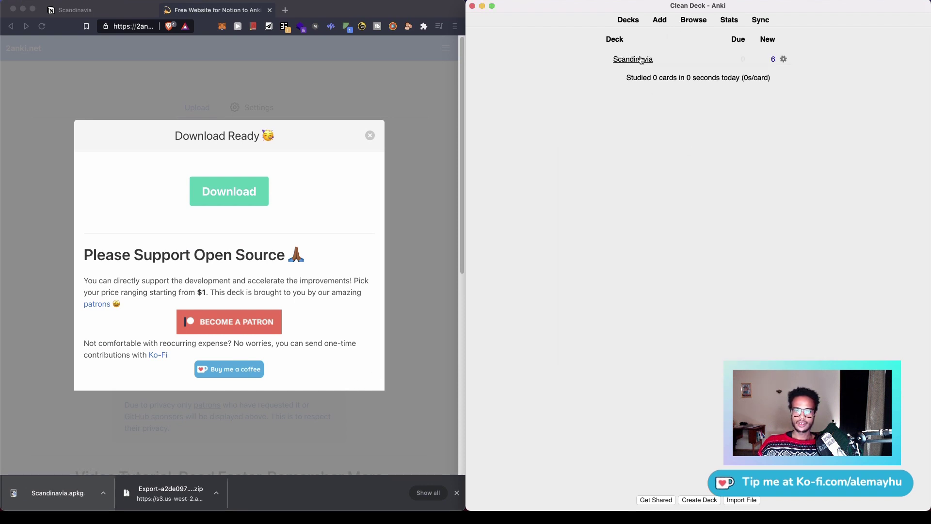
Step: Open Anki's card browser and list the cards of all decks
click(693, 19)
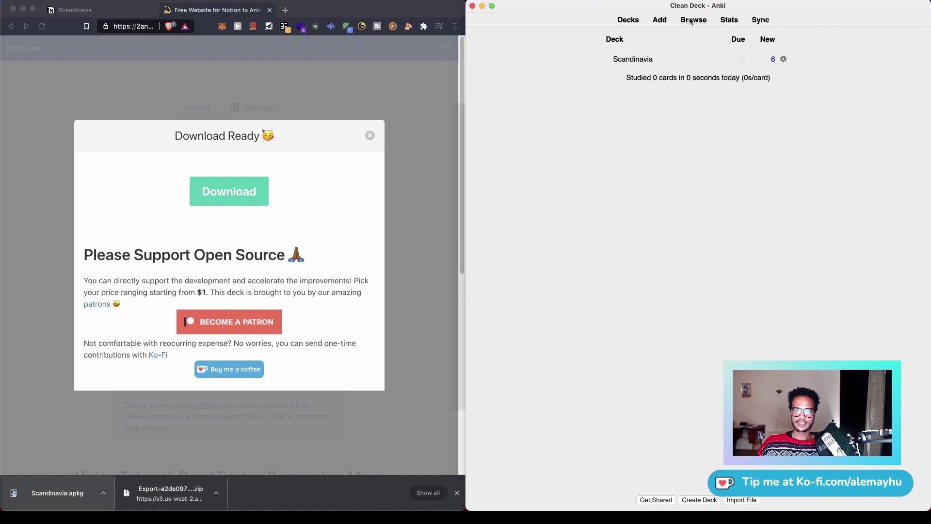
drag(487, 137, 652, 45)
scroll(520, 190, down, 5)
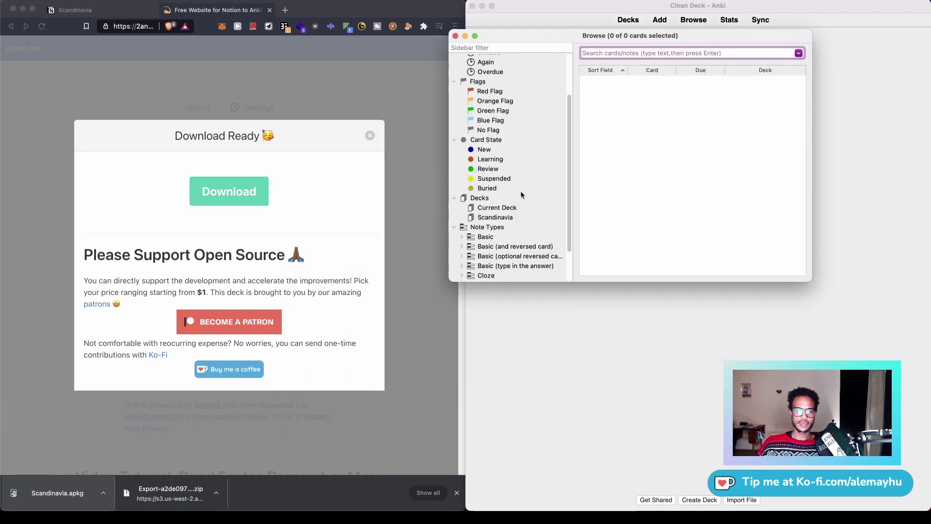
click(493, 160)
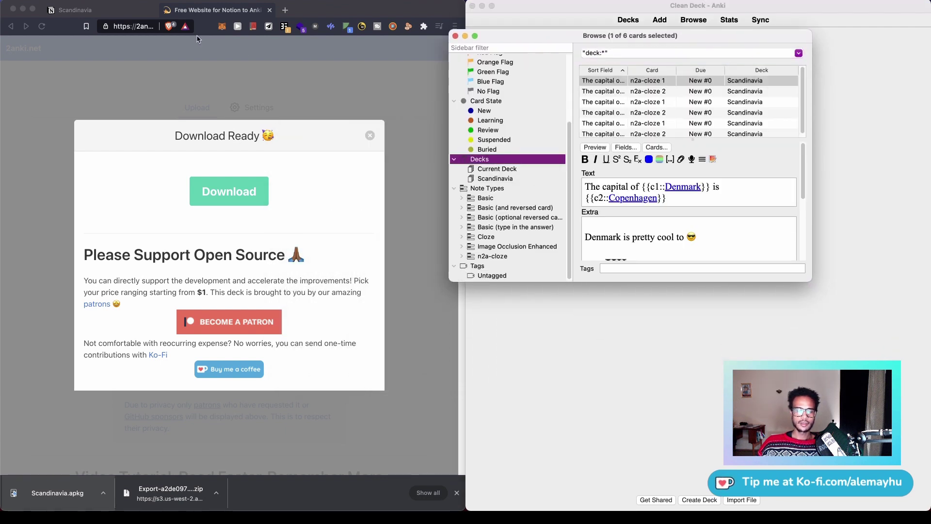
Step: Show the Scandinavia Notion page beside a reopened Anki card browser enlarged to fill its half of the screen
click(97, 10)
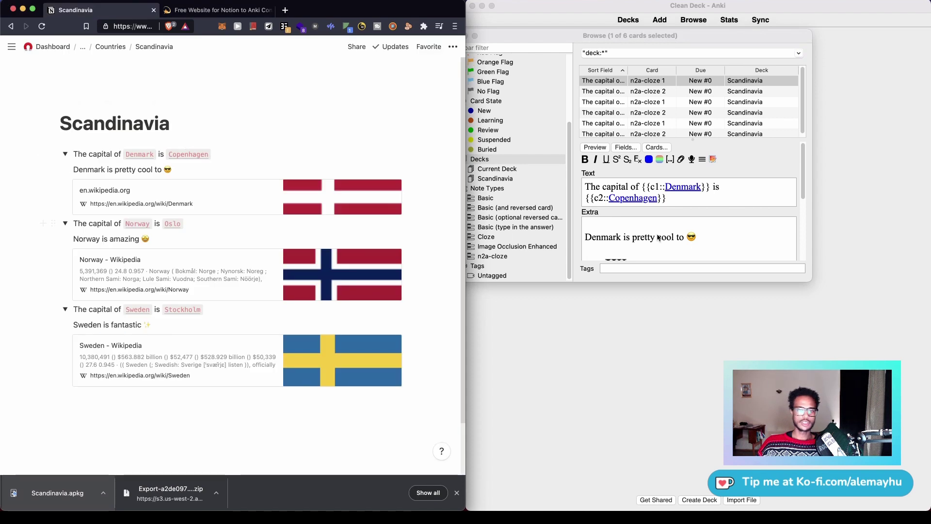
key(Escape)
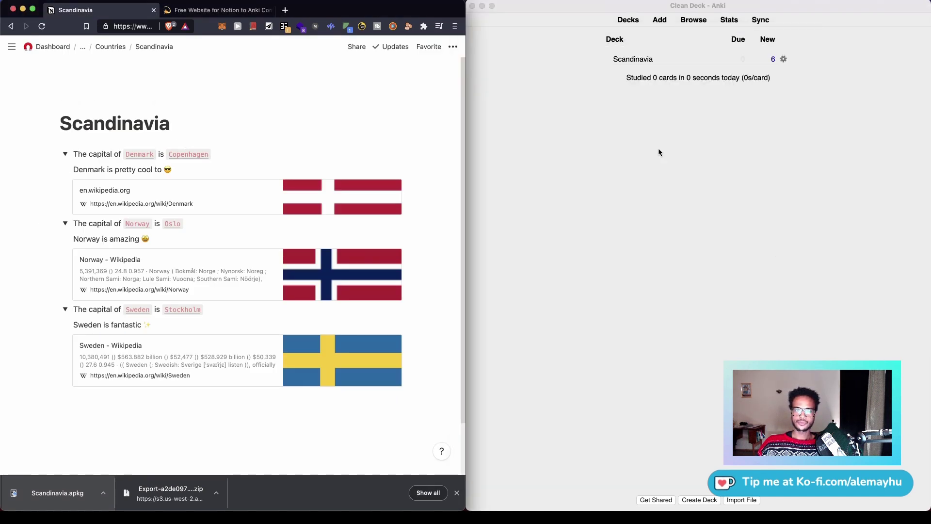
key(b)
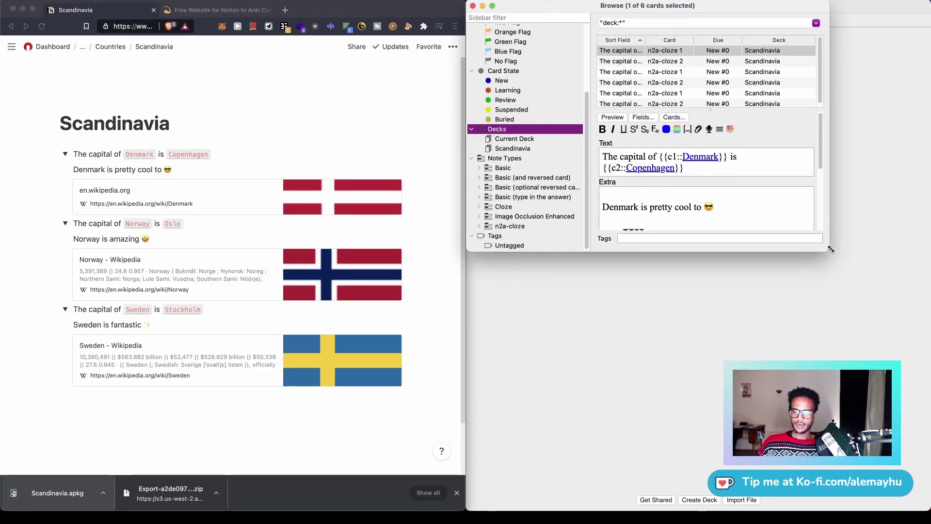
drag(830, 249, 919, 507)
Step: Go through the imported cloze cards in the card browser to compare them with the Notion toggles
click(662, 73)
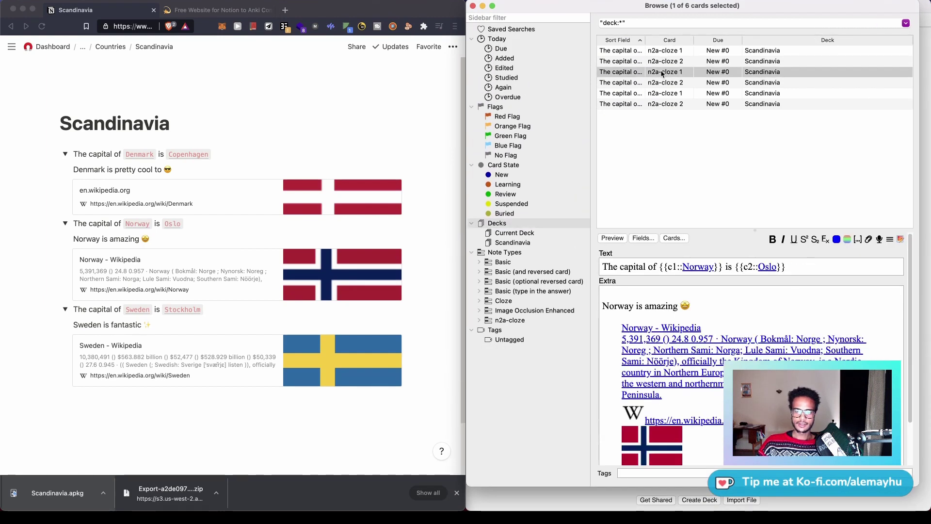
key(Down)
key(Down)
key(Up)
key(Up)
key(Up)
key(Up)
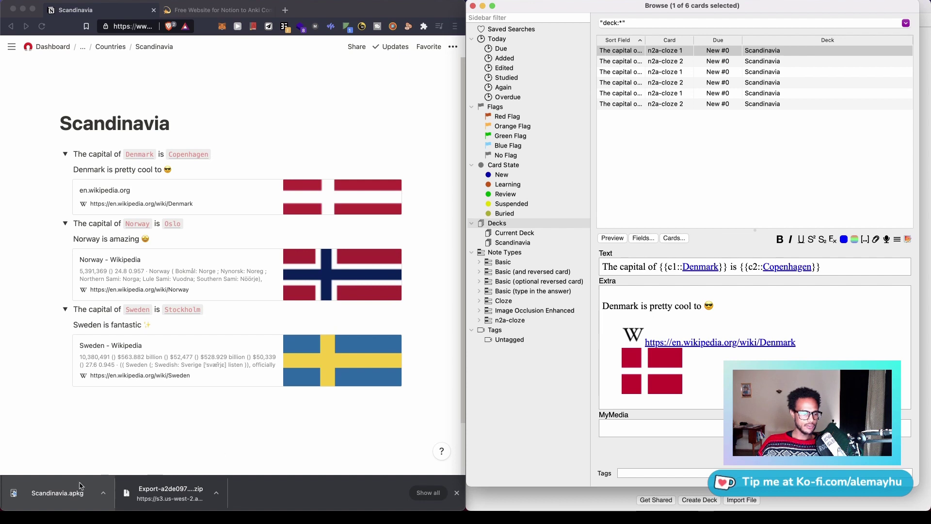
Step: Import the same Scandinavia.apkg into Anki again, check how its notes are handled, and close the report
click(53, 492)
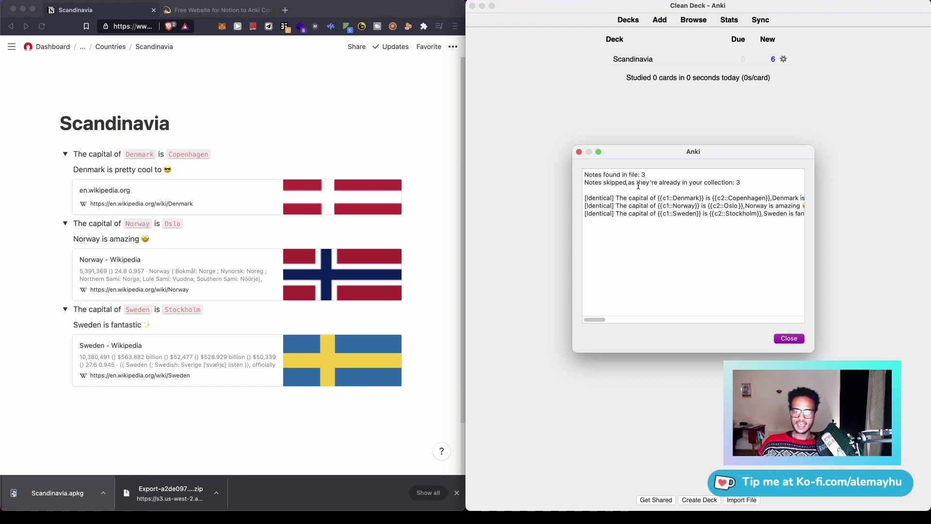
click(790, 339)
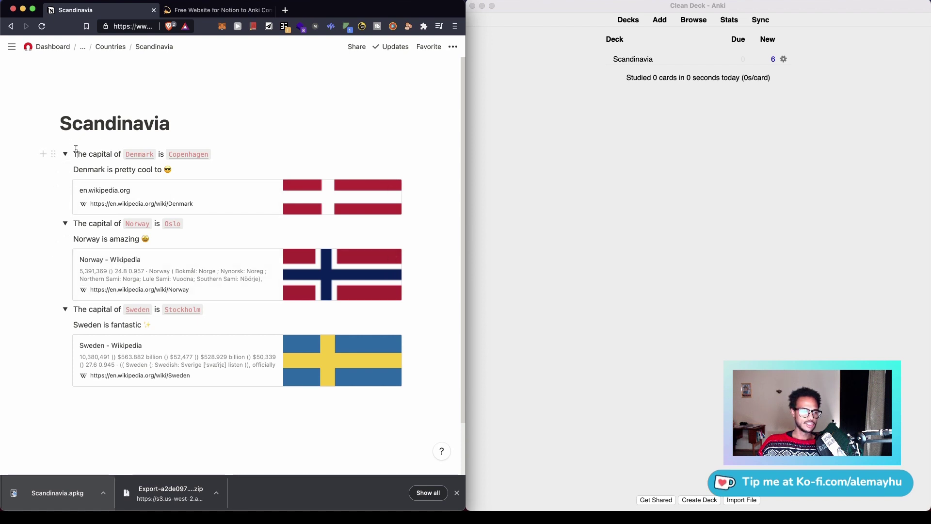
Step: Highlight the contents of the Denmark toggle in Notion and reopen Anki's card browser from the Scandinavia deck
drag(78, 152, 154, 203)
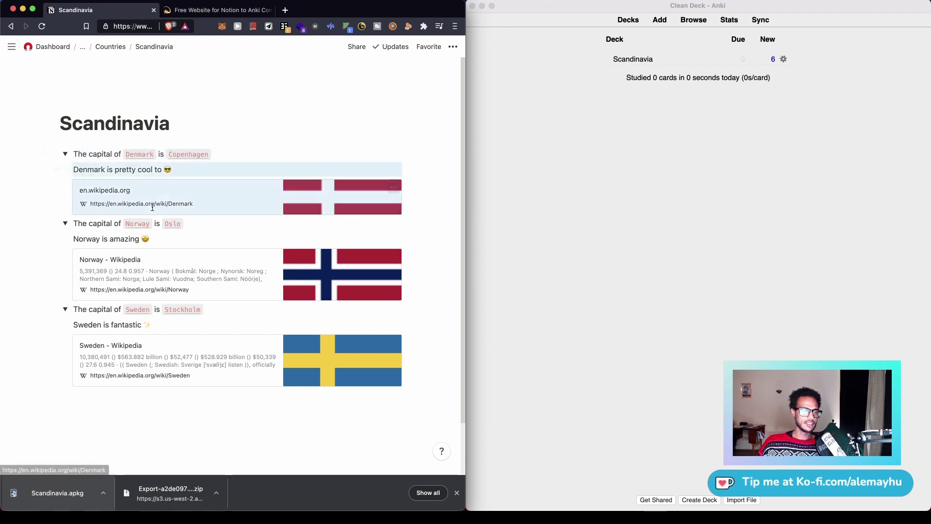
click(664, 201)
click(633, 60)
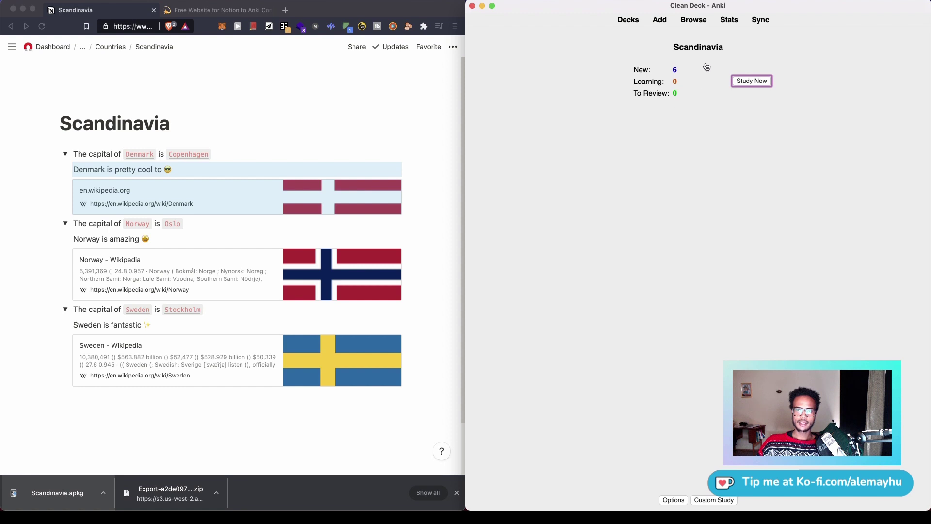
click(698, 21)
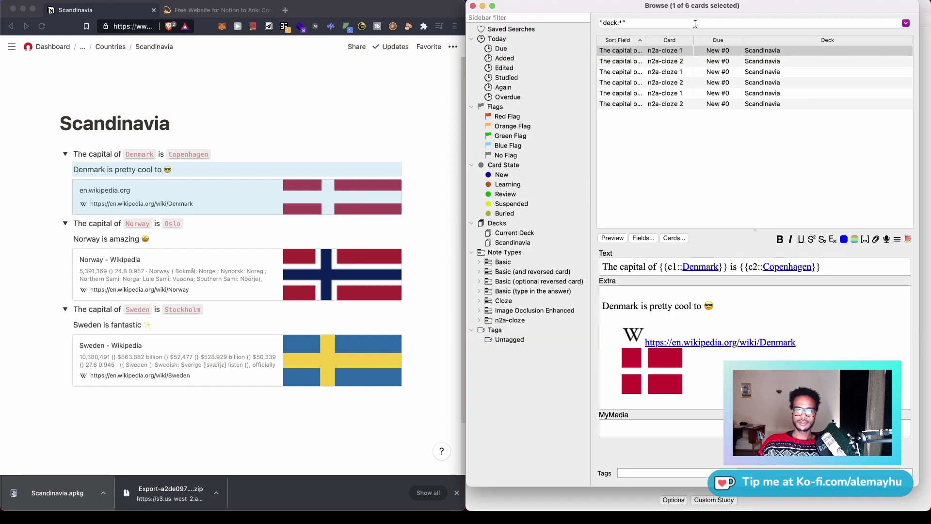
Step: Examine the Text, Extra and MyMedia fields of the n2a-cloze note type, discarding any changes
click(640, 239)
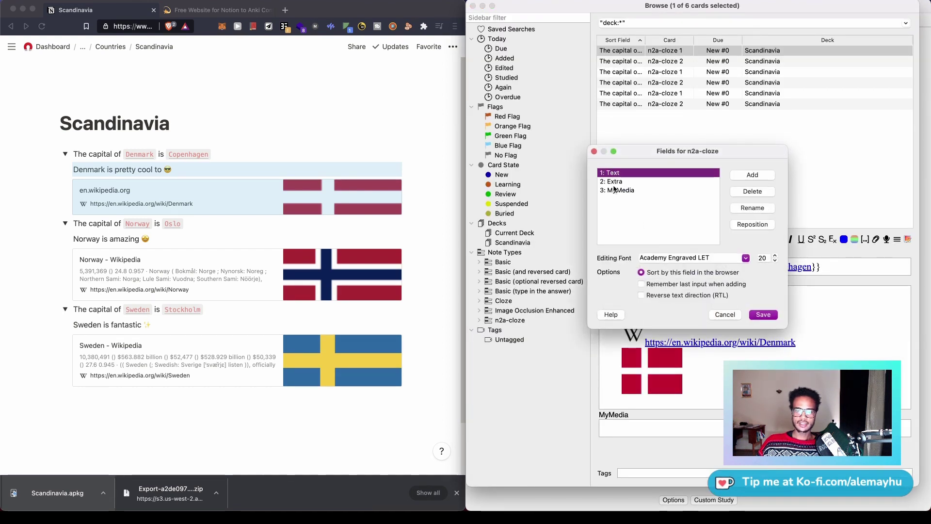
click(614, 182)
click(617, 191)
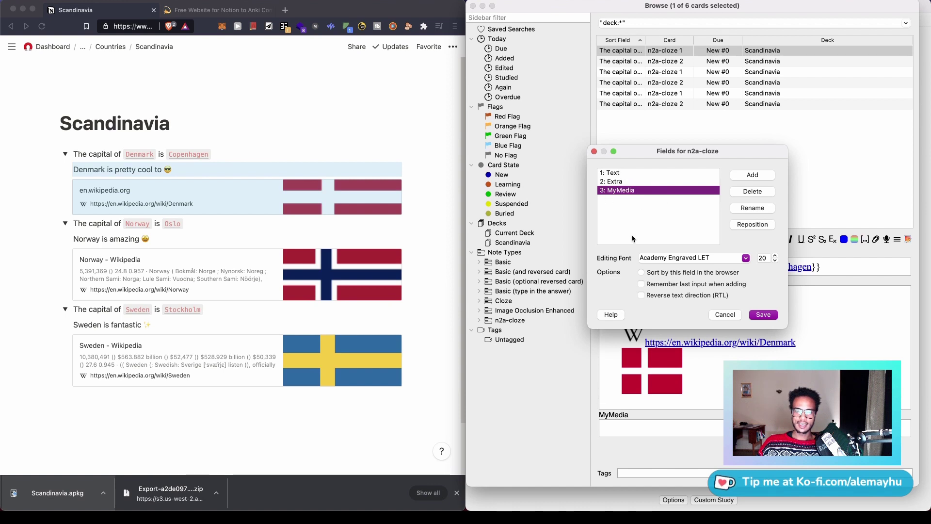
click(726, 316)
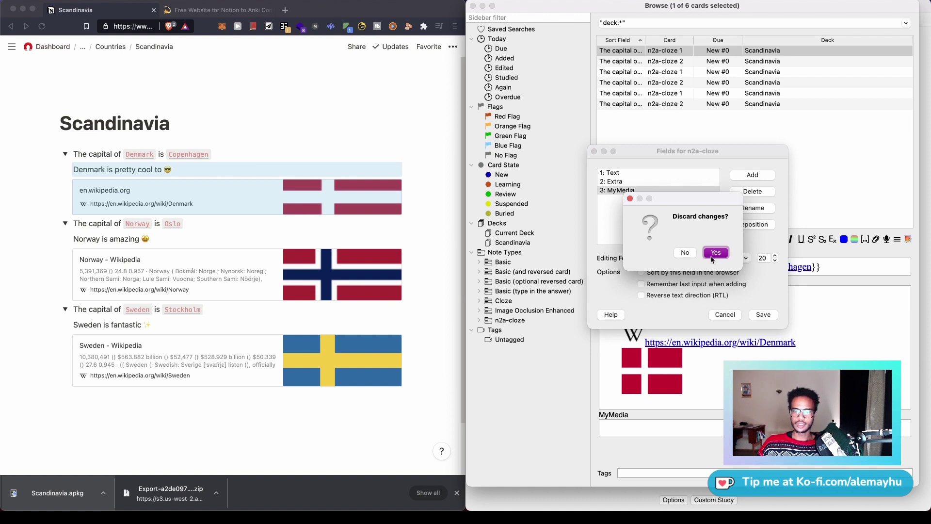
click(714, 256)
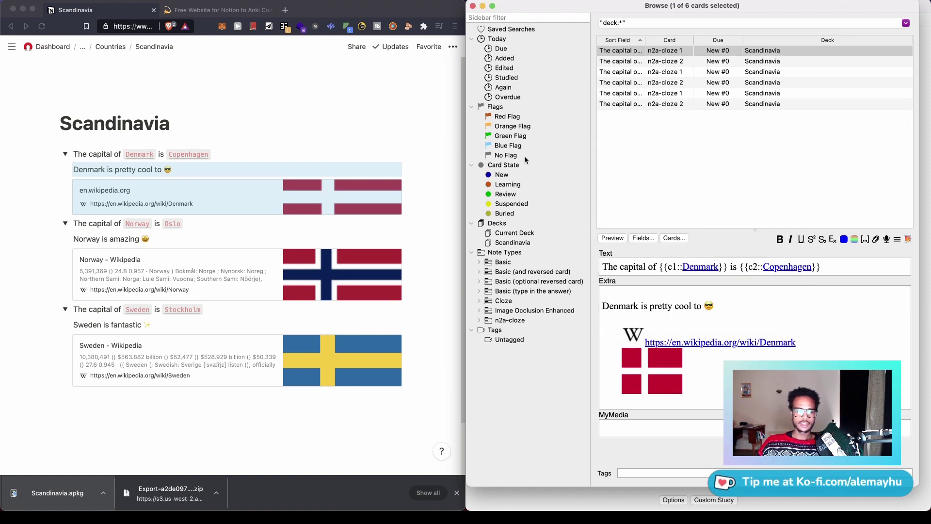
Step: Add an exclamation mark to the end of the "Denmark is pretty cool to" line in the Notion page
click(322, 130)
click(285, 154)
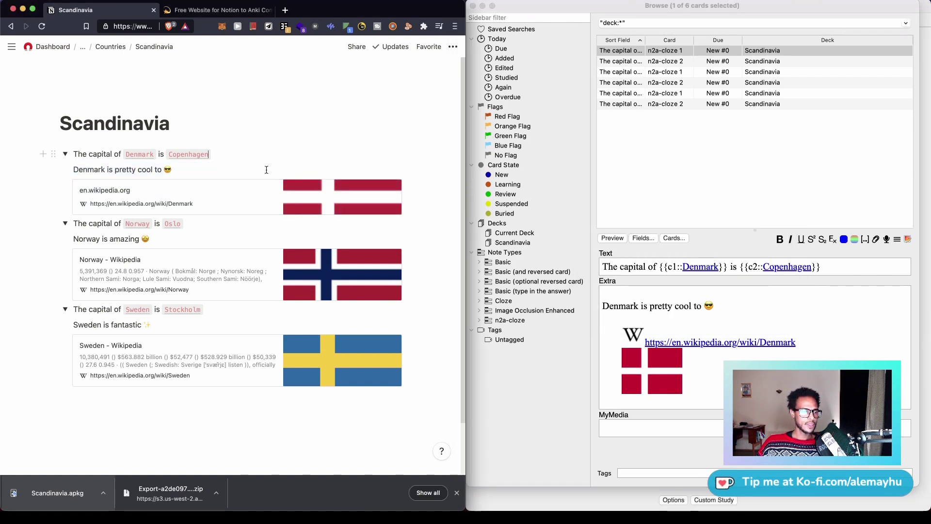
click(230, 175)
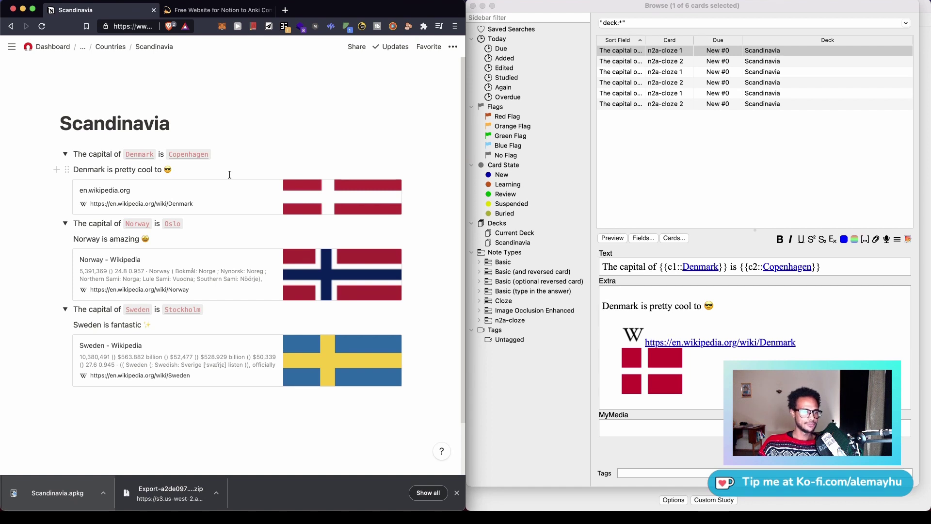
text(!)
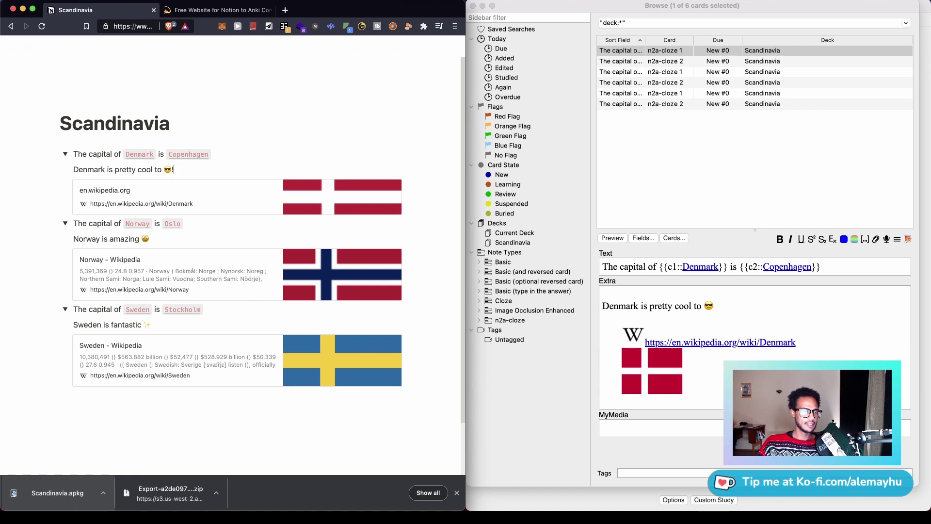
Step: Close the browser's downloads list and export the edited Scandinavia page from Notion
click(457, 493)
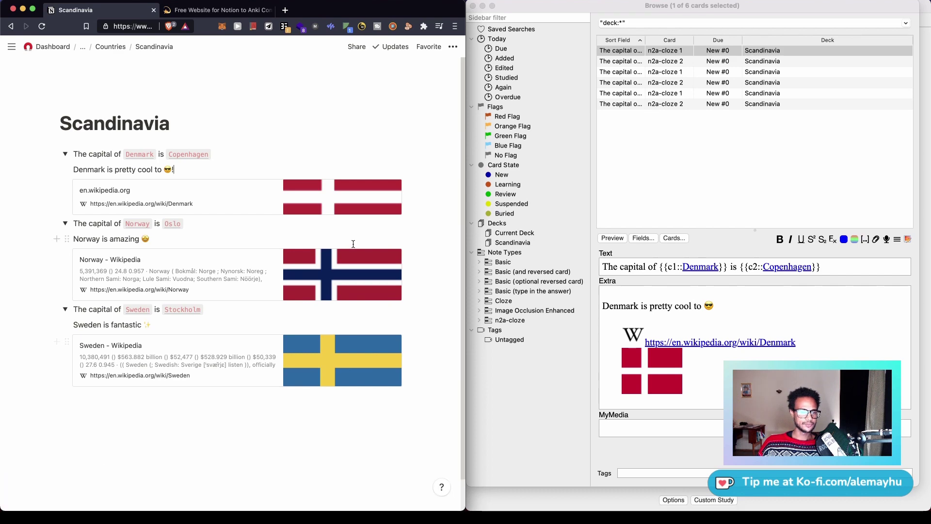
click(453, 46)
click(384, 315)
click(278, 293)
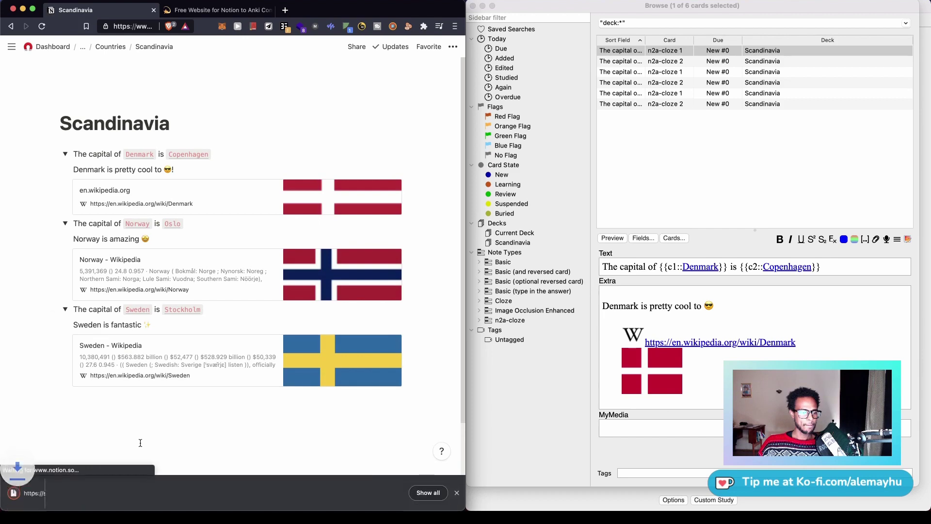
Step: Switch to 2anki.net, convert the newest Notion export, the zip starting with Export-61435c68, and download the resulting deck
click(218, 9)
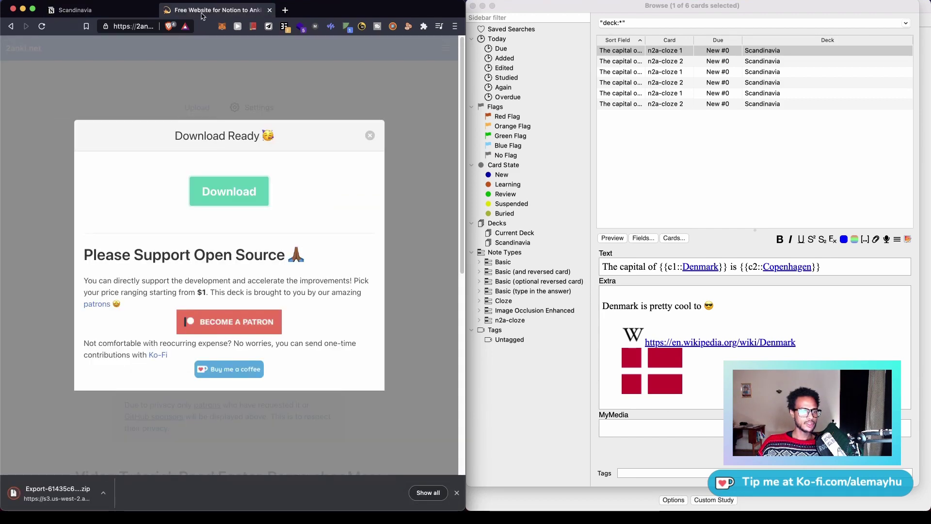
click(367, 136)
click(229, 173)
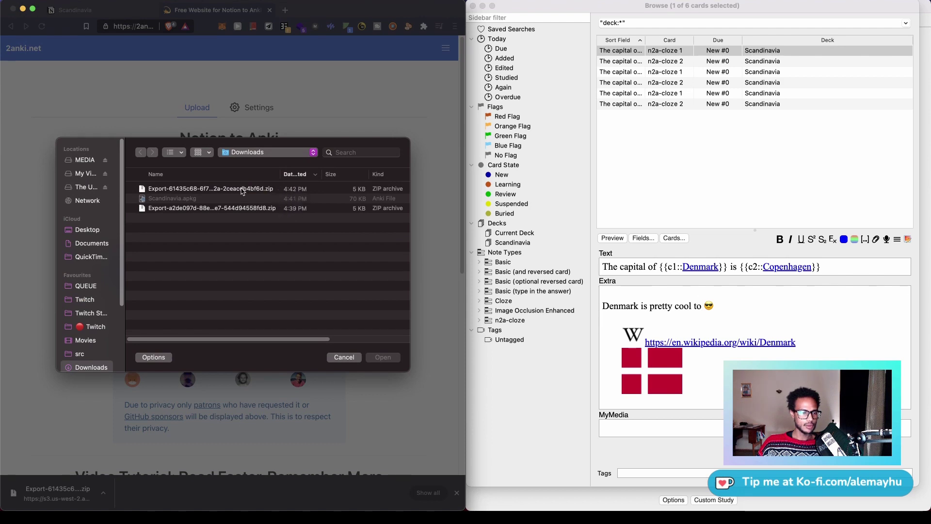
click(280, 192)
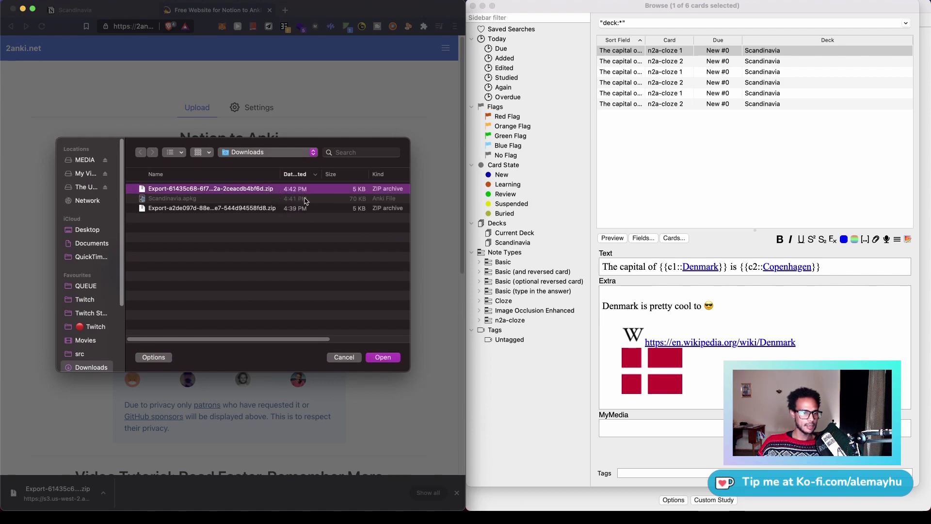
click(383, 358)
click(243, 235)
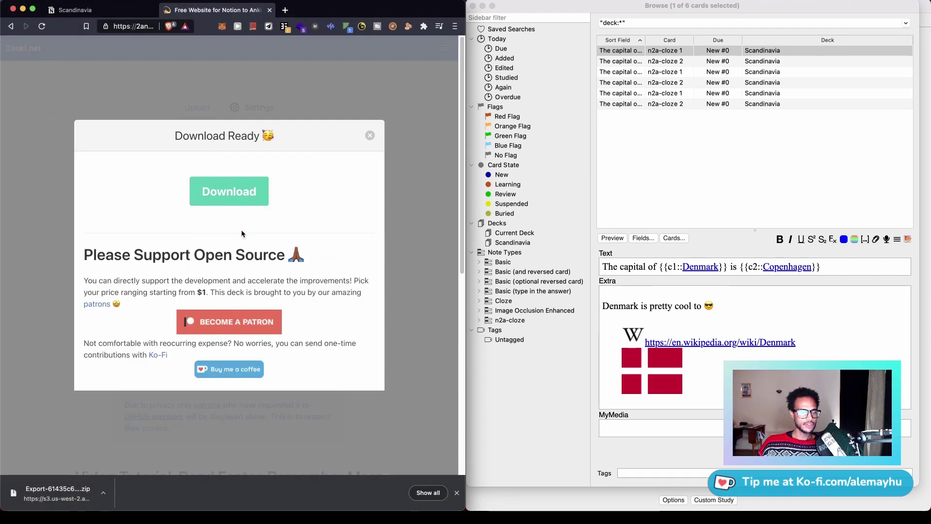
click(235, 191)
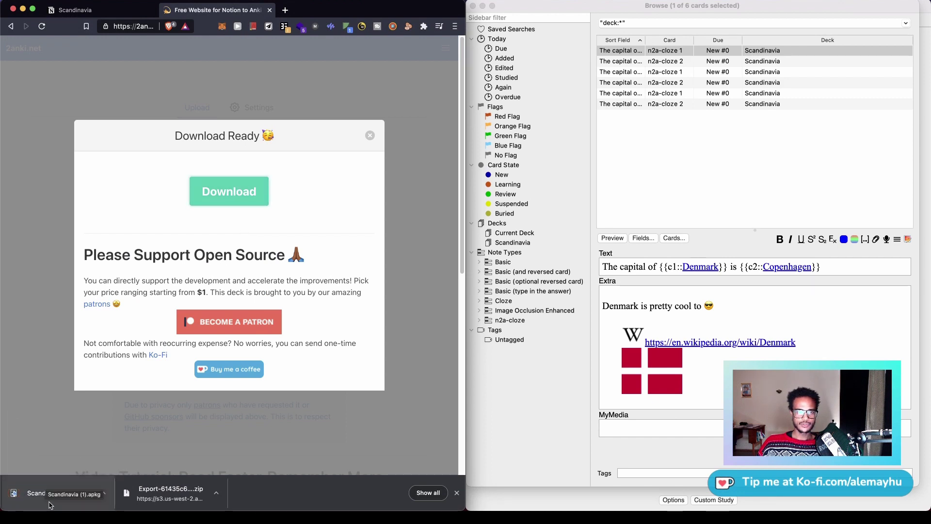
Step: Import the downloaded Scandinavia (1).apkg into Anki, dismiss the import report and reopen the card browser
click(50, 505)
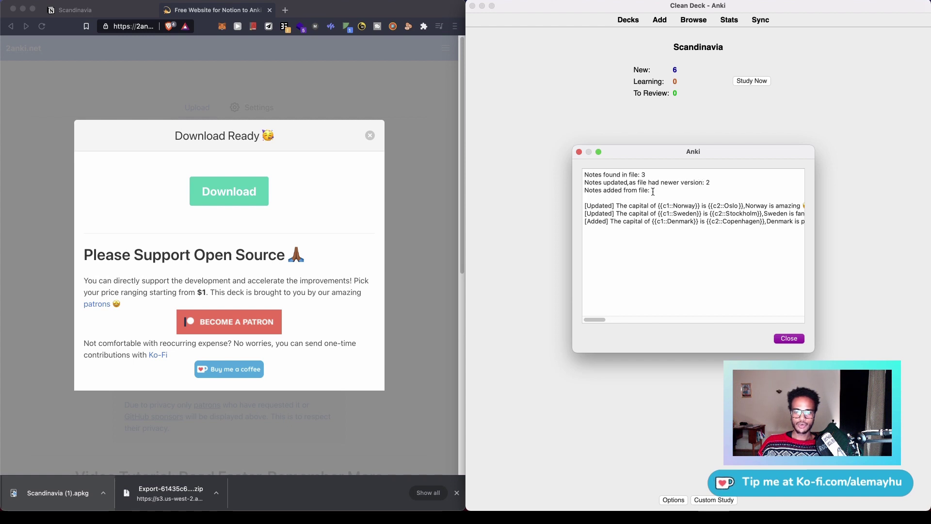
click(789, 339)
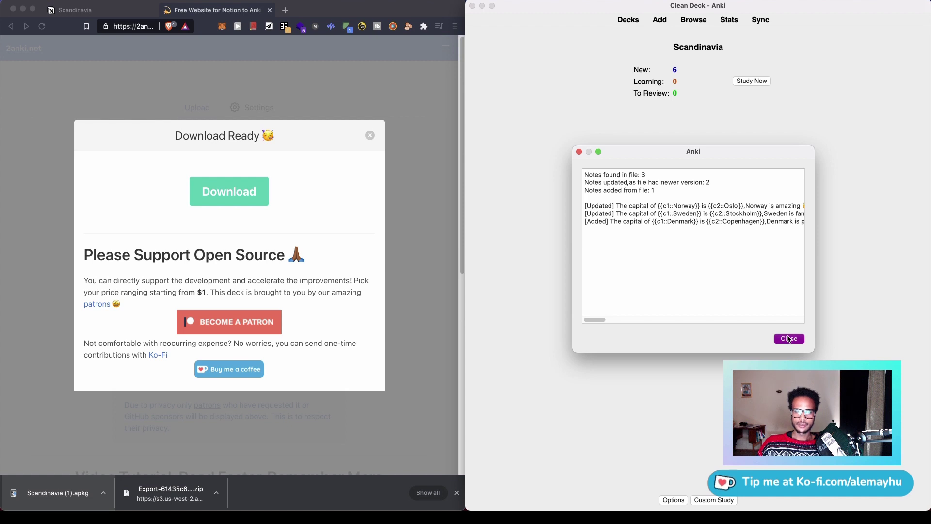
click(694, 20)
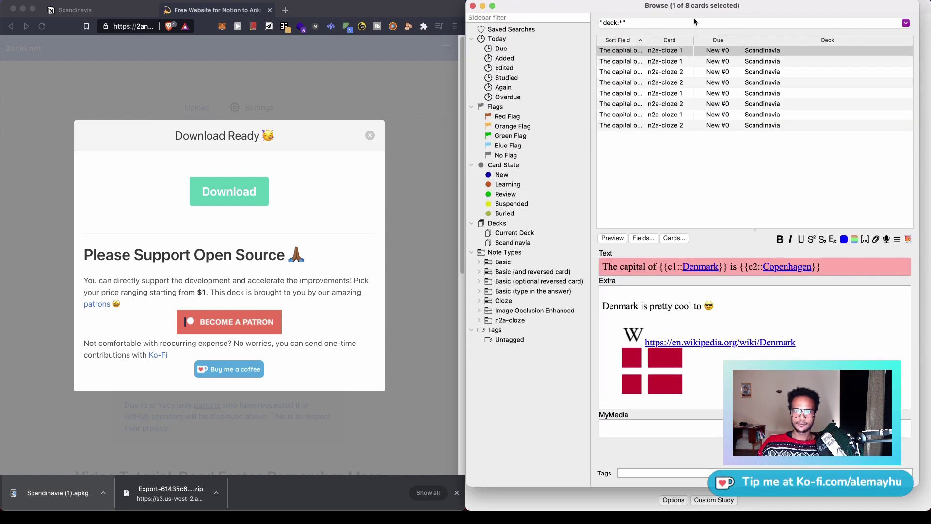
Step: Look through the Sweden, Norway and Denmark cards in Anki's browser and show the duplicates of the Denmark note
click(667, 126)
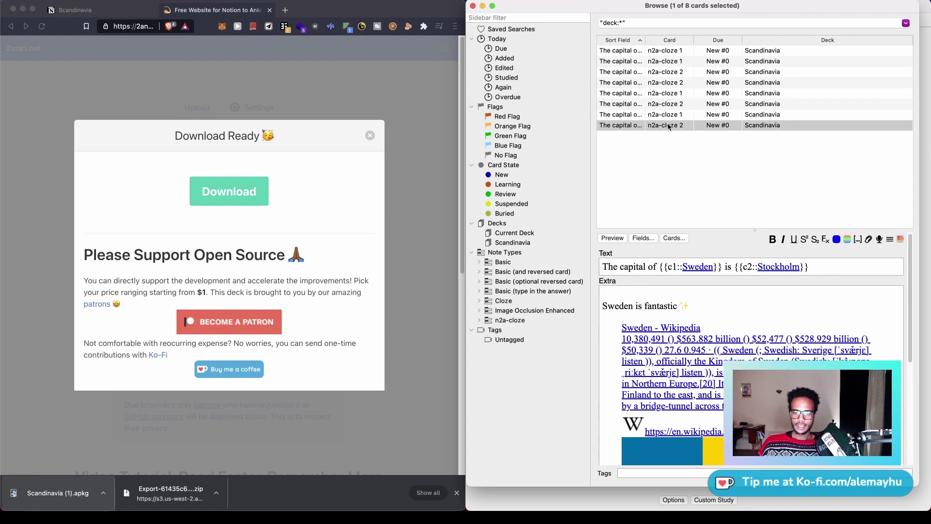
click(678, 119)
click(677, 105)
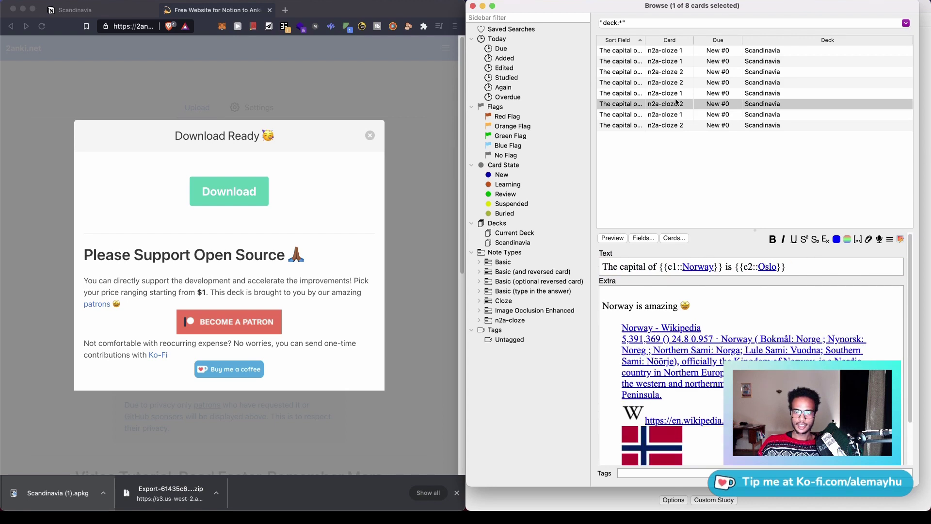
click(678, 95)
click(677, 87)
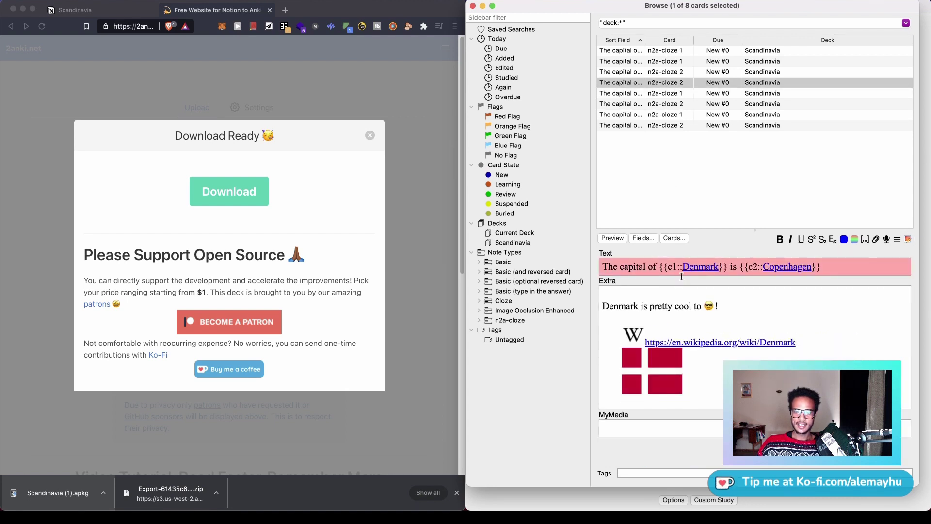
click(611, 262)
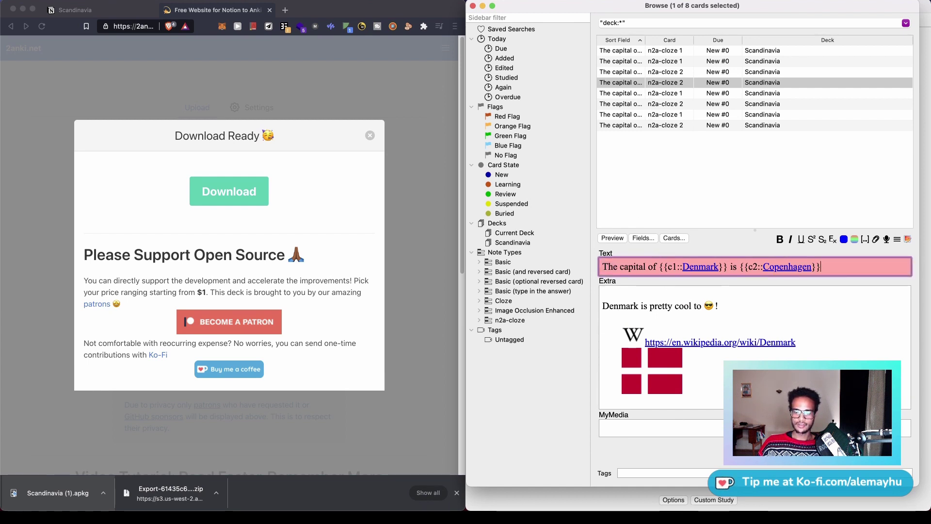
click(754, 458)
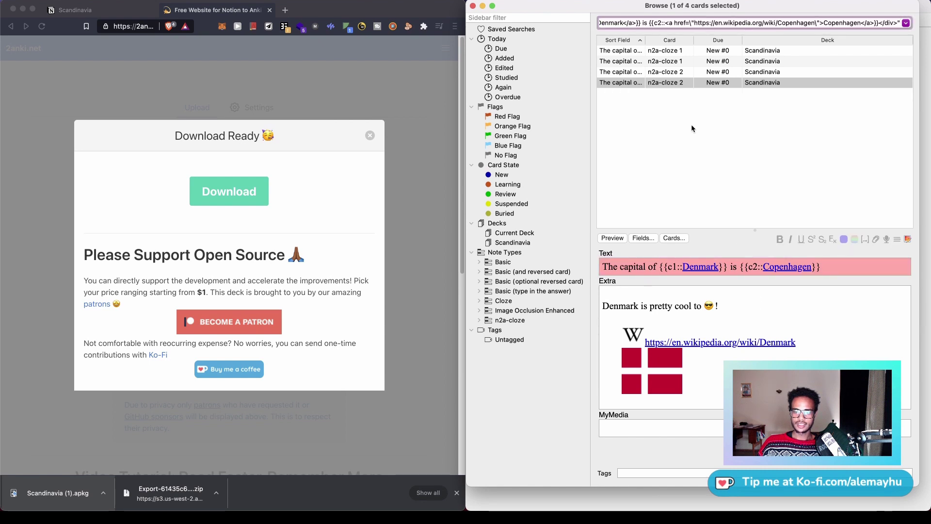
Step: Compare the Extra fields of the duplicate Denmark cards, highlighting the exclamation mark after "Denmark is pretty cool to"
key(Up)
key(Up)
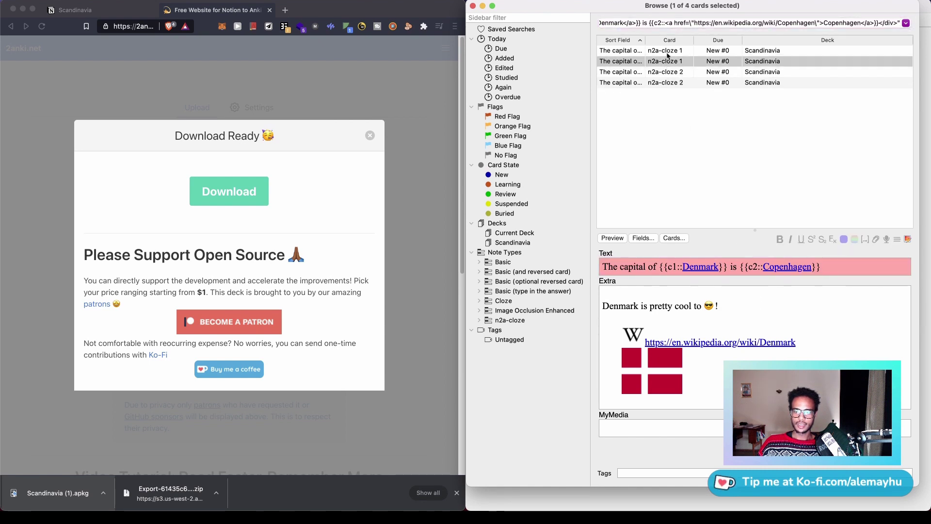
click(668, 52)
click(668, 61)
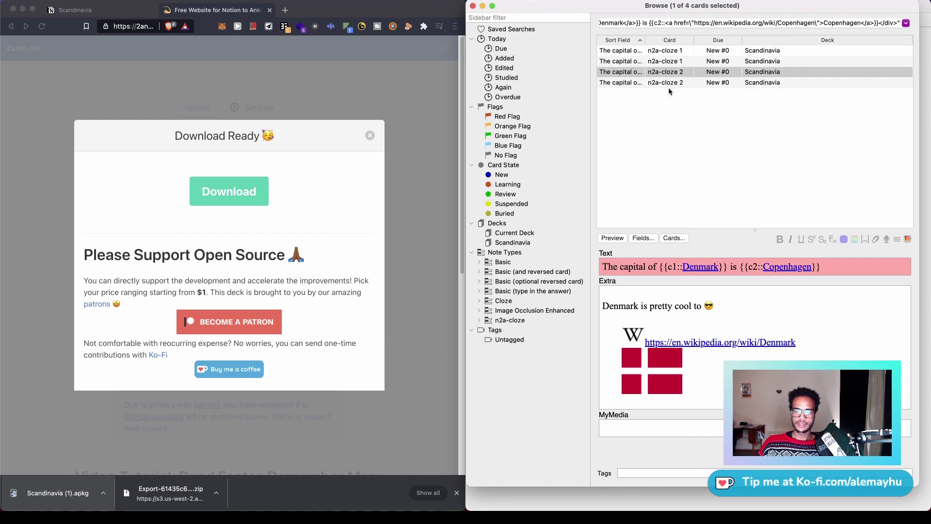
click(668, 83)
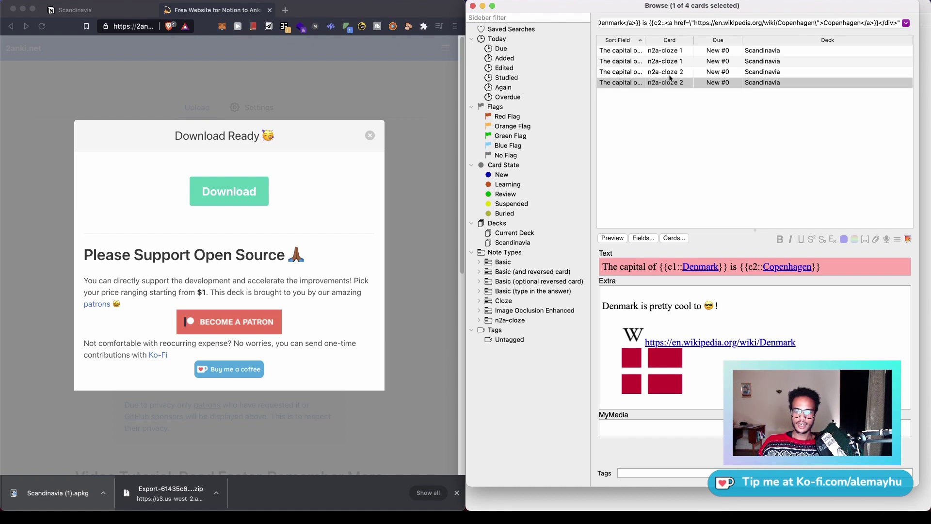
click(743, 310)
text(!)
drag(742, 310, 713, 305)
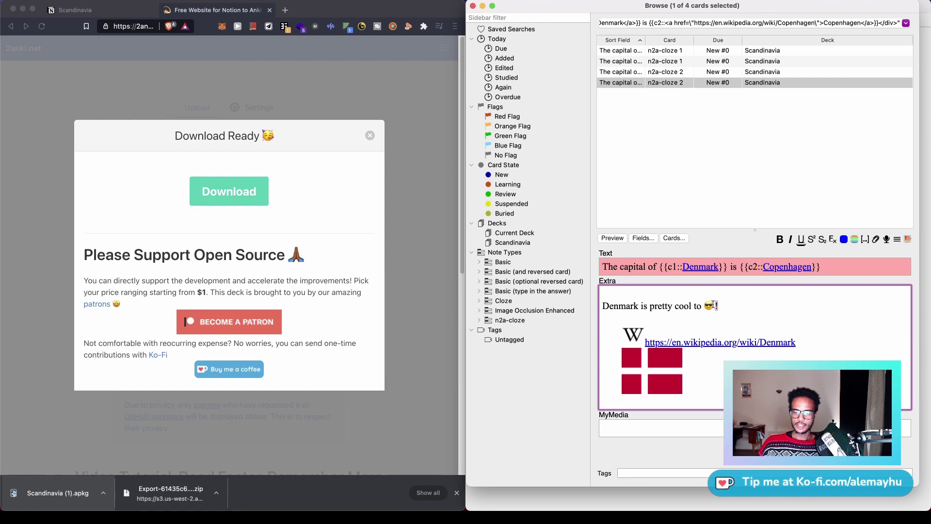
click(687, 60)
click(695, 50)
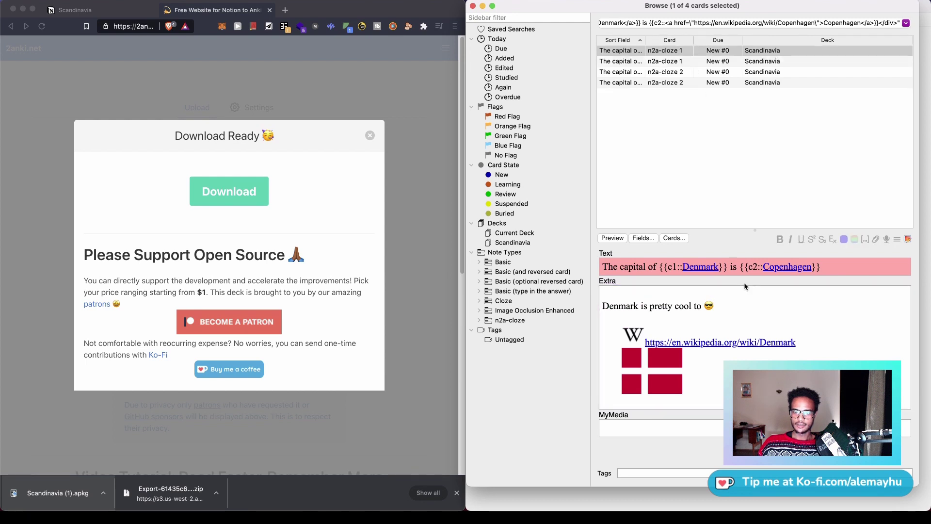
click(723, 311)
Step: Return to the Scandinavia page in Notion and collapse the Denmark, Norway and Sweden toggles
click(368, 133)
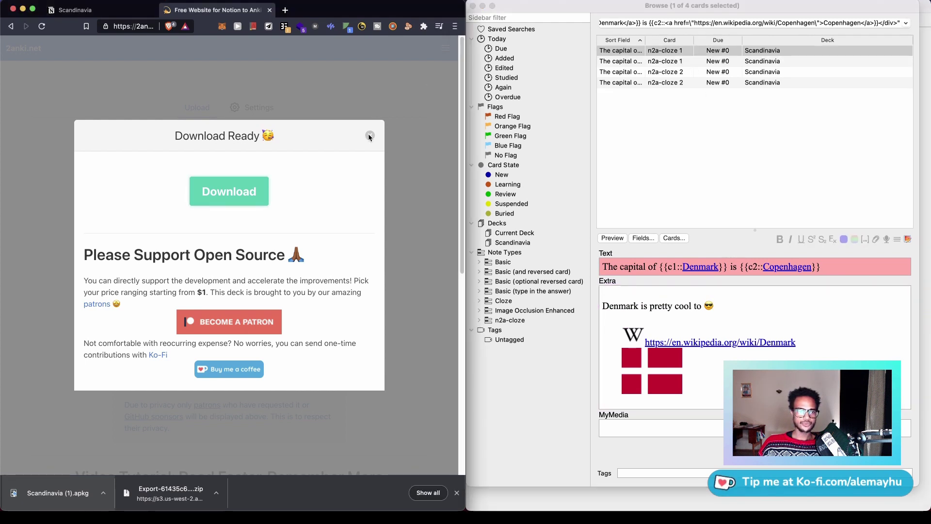
click(89, 10)
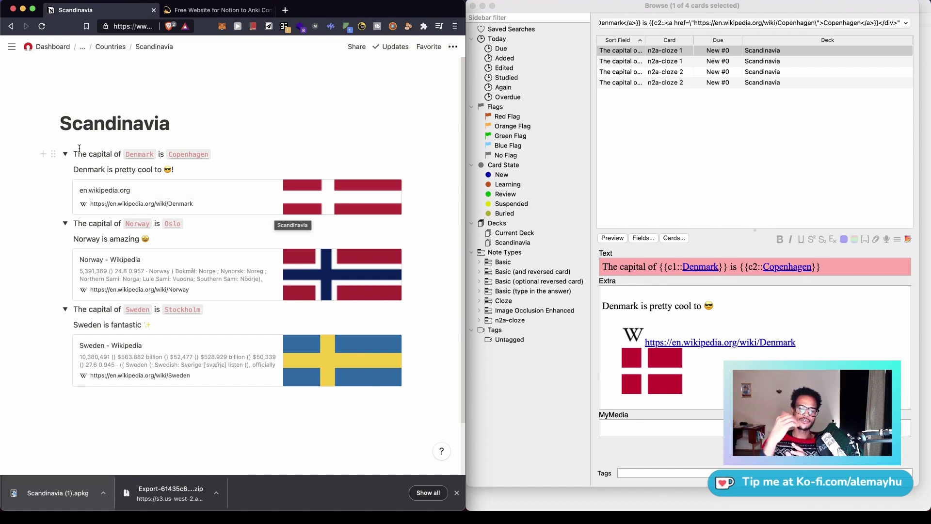
click(65, 154)
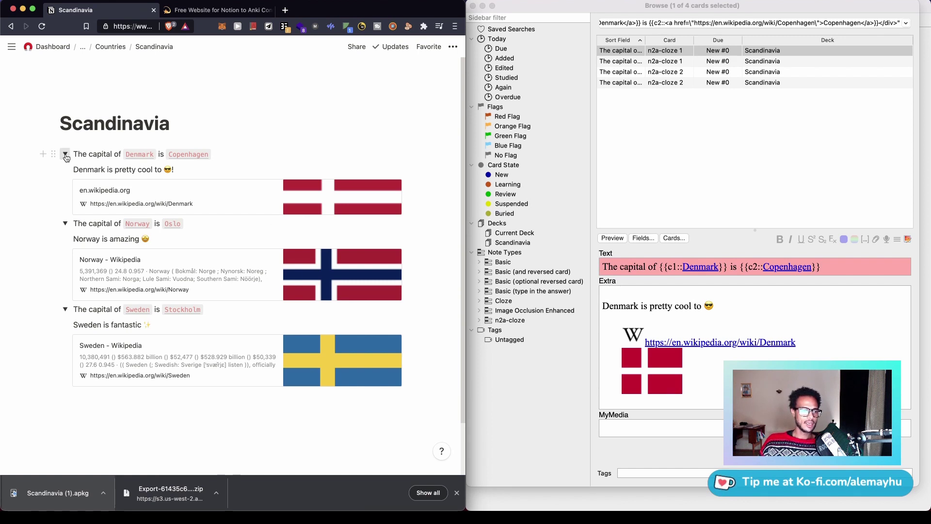
click(65, 169)
click(66, 184)
Step: Add a new toggle reading "The capital of Spain is Barcelona" below the Sweden toggle
click(90, 211)
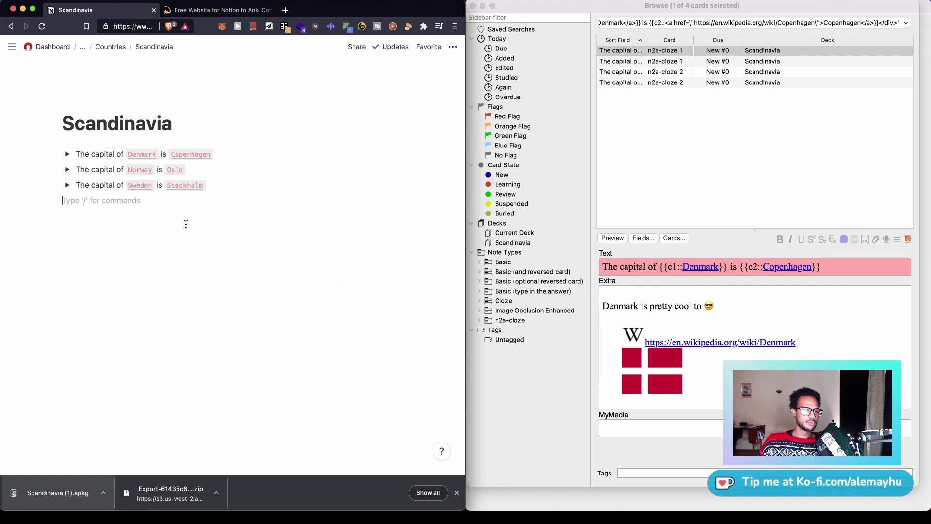
text(> The c)
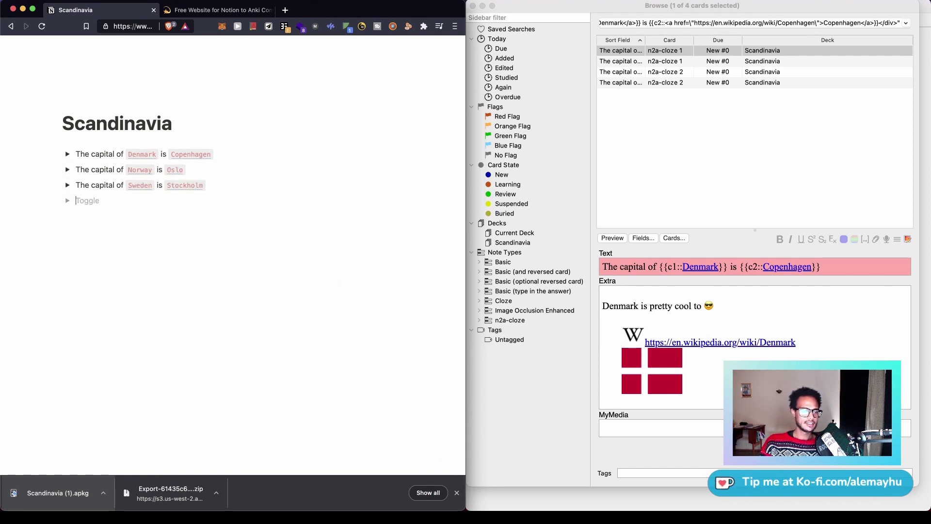
text(apital of)
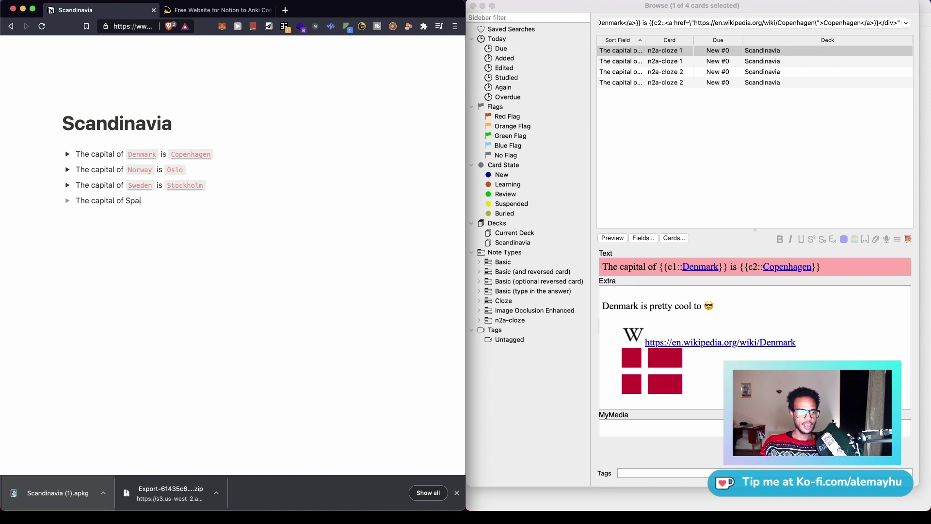
text(Spain is Barcel)
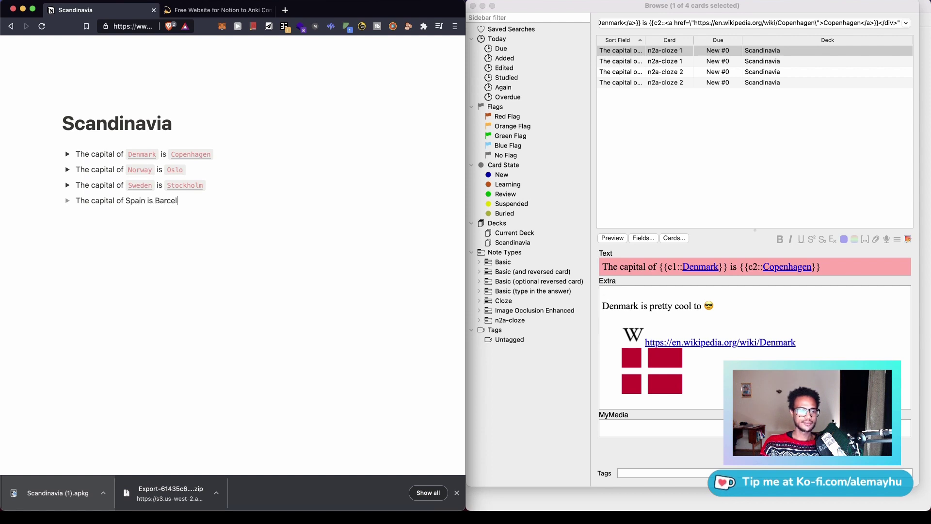
text(ona)
Step: Format the words Spain and Barcelona in the new toggle as inline code
double_click(135, 200)
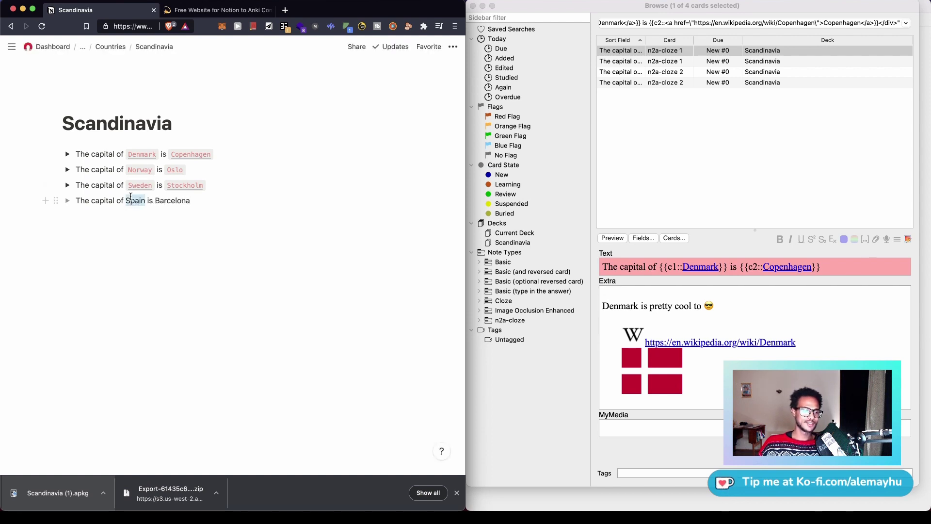
key(super+e)
double_click(169, 200)
key(super+e)
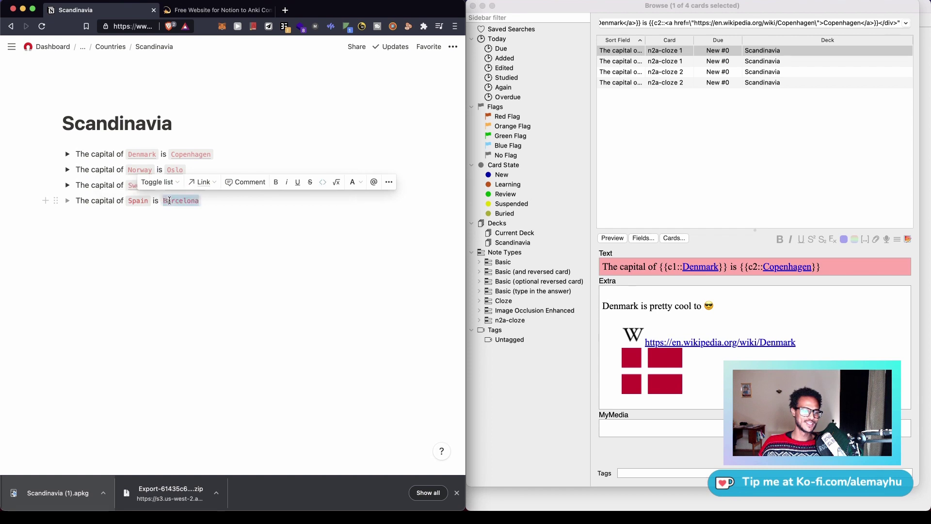
Step: Export the Scandinavia page with the added Spain toggle from Notion
click(453, 47)
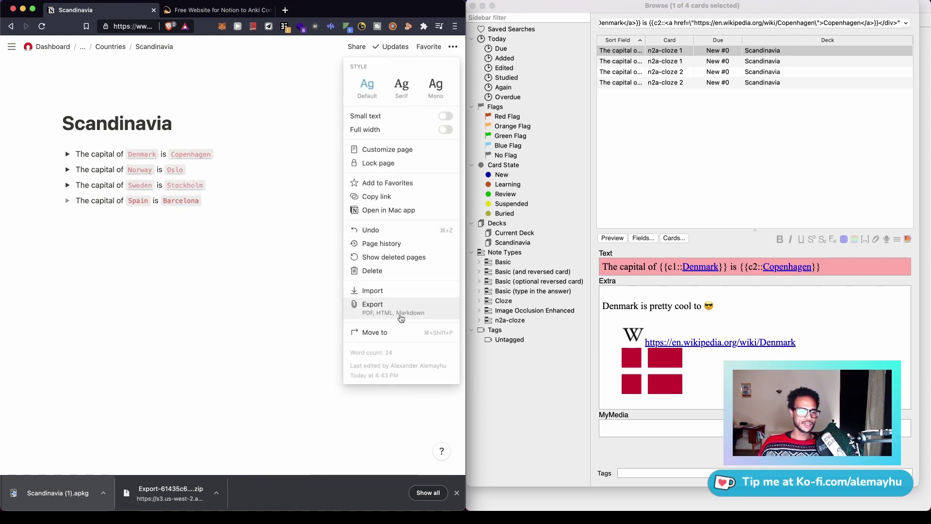
click(373, 300)
click(283, 275)
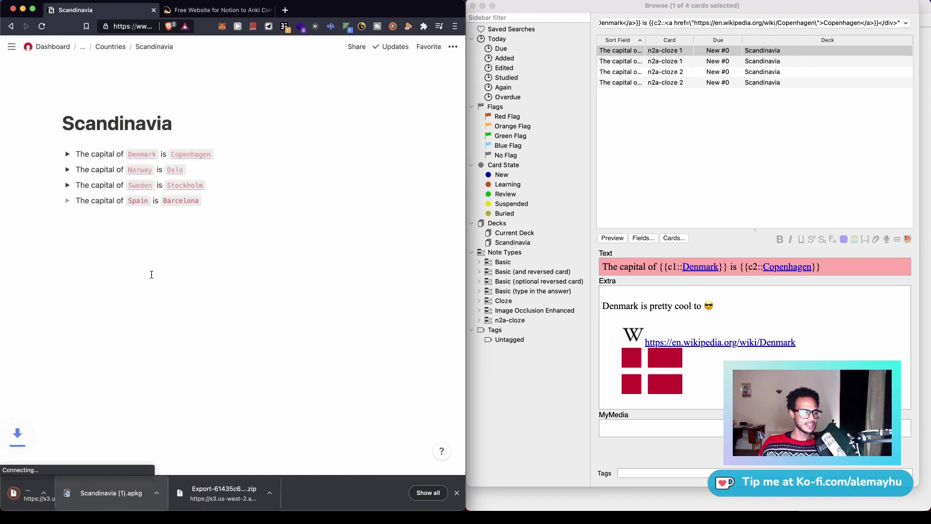
Step: Convert the new zip starting with Export-a2ec0146 in 2anki.net, download the deck and close Anki's card browser
click(216, 9)
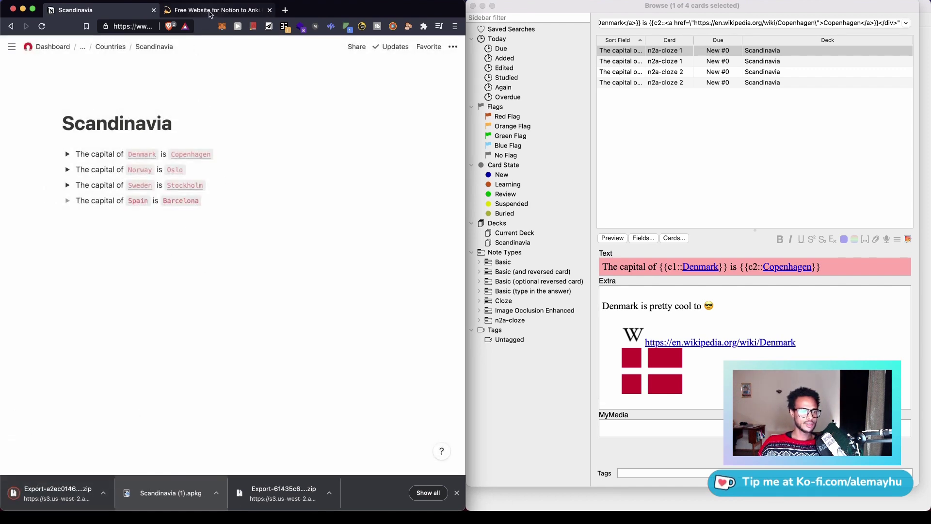
click(370, 134)
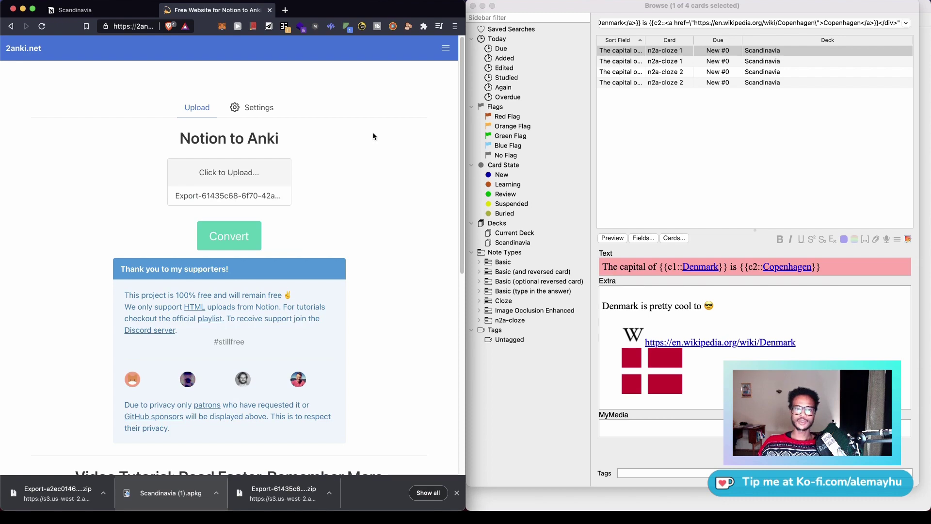
click(256, 185)
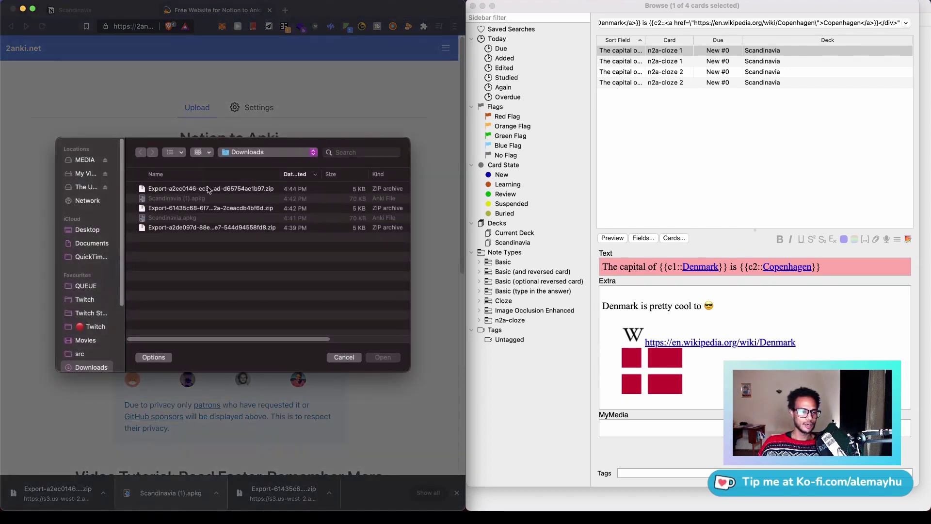
click(384, 357)
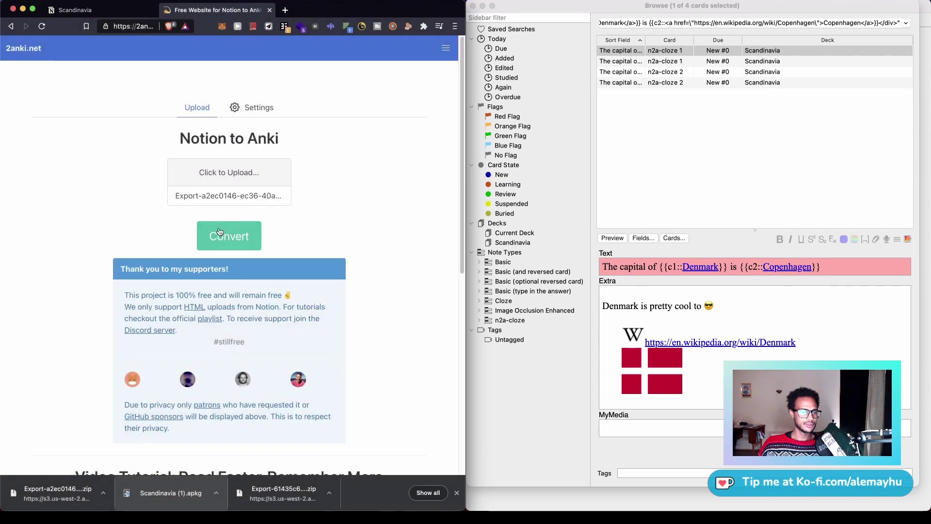
click(218, 227)
click(226, 196)
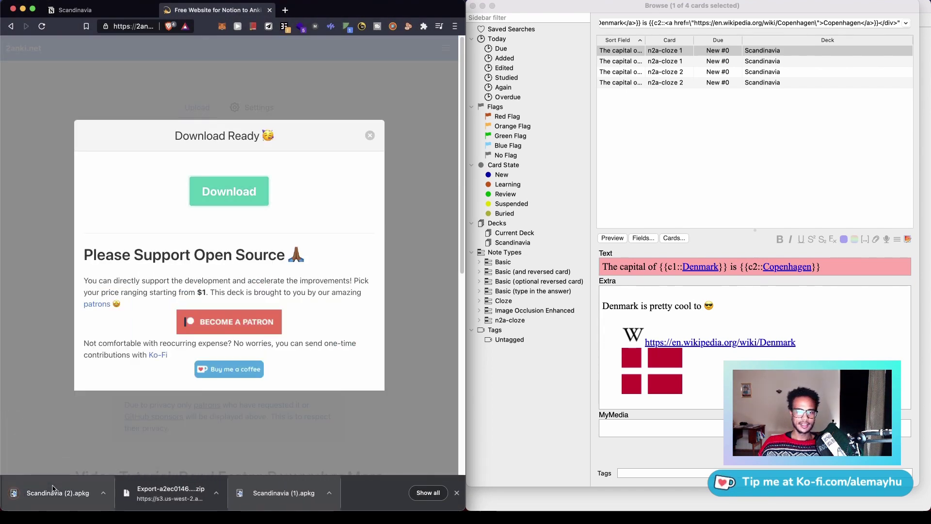
click(472, 6)
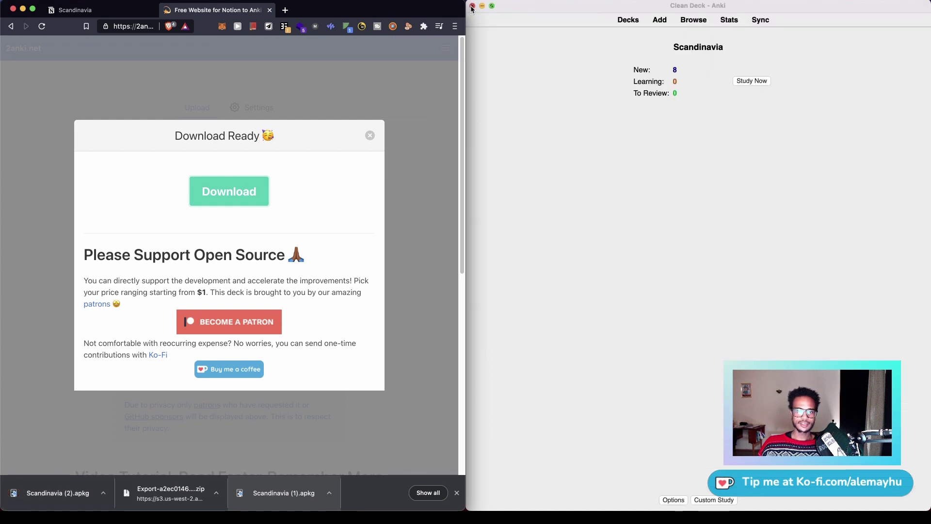
Step: Import the downloaded Scandinavia (2).apkg deck into Anki, review the found, updated and added notes in the import report, and close it
click(42, 504)
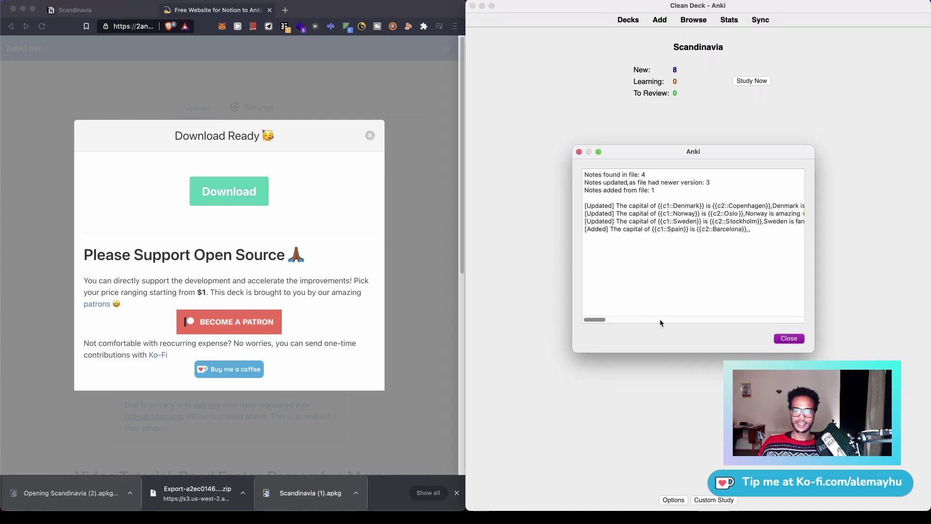
drag(647, 176, 591, 176)
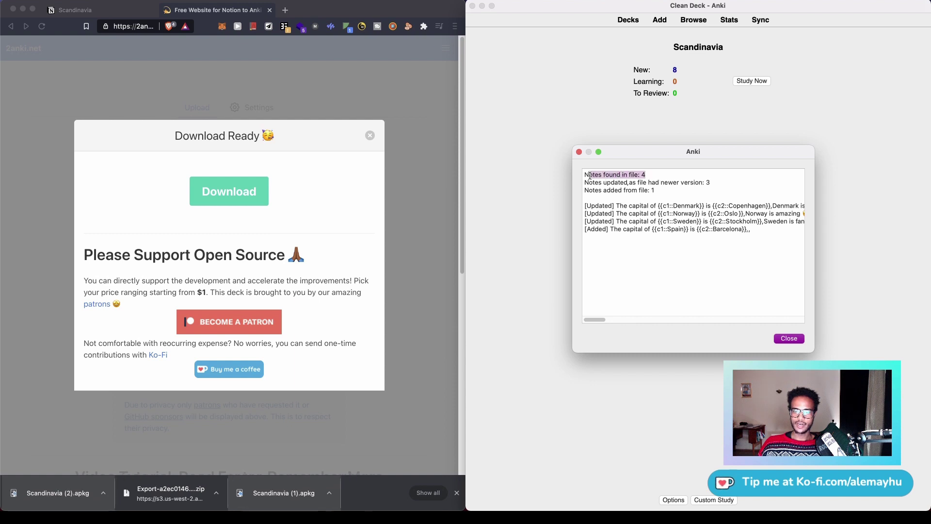
triple_click(629, 182)
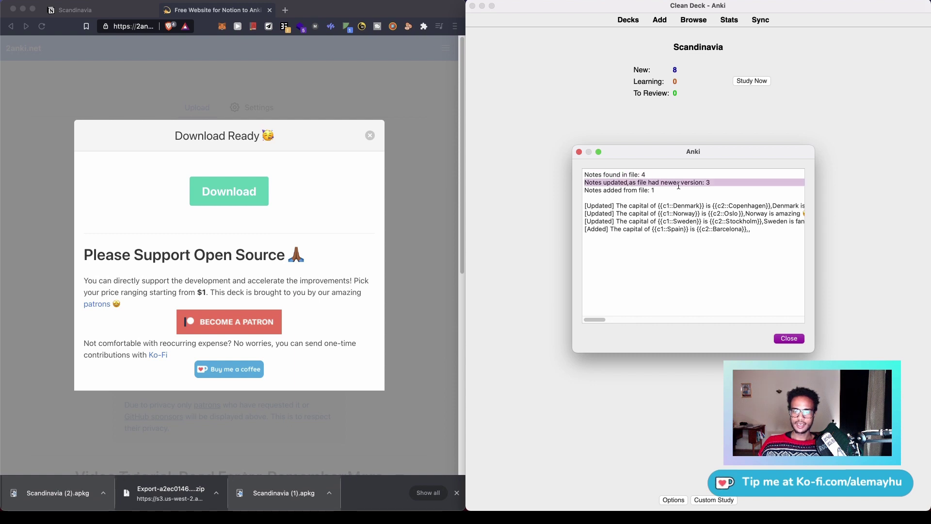
click(716, 182)
triple_click(633, 191)
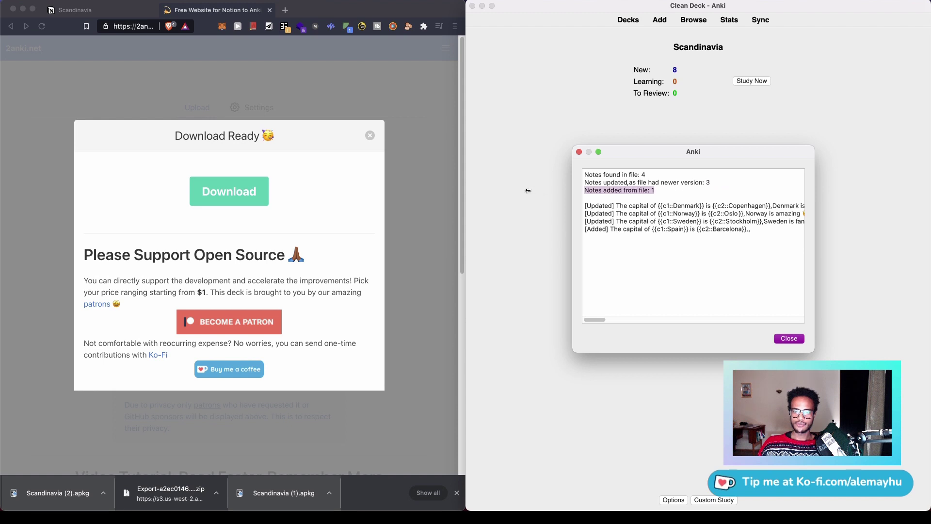
click(717, 179)
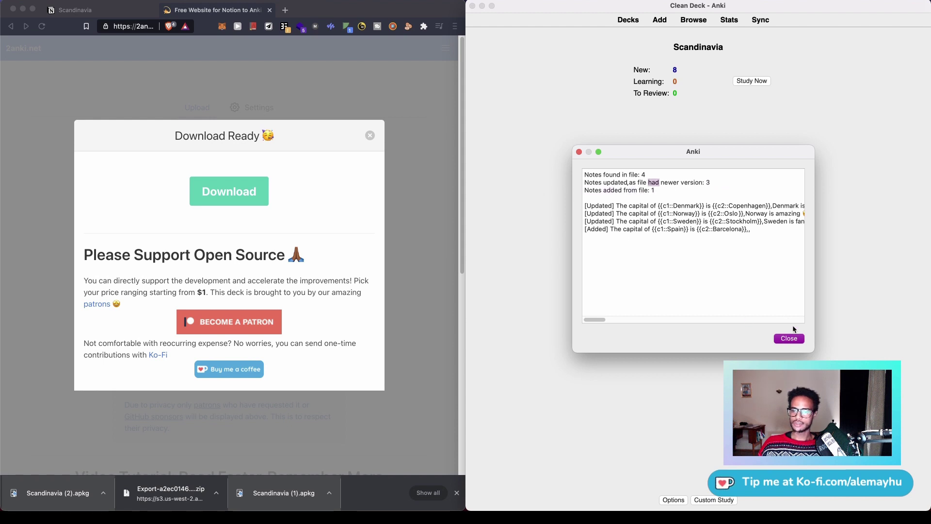
drag(652, 199, 528, 192)
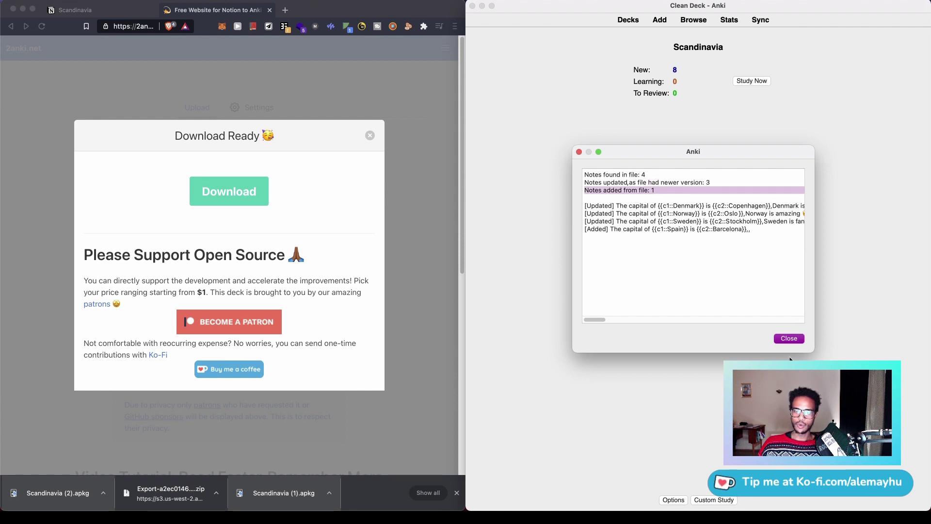
click(789, 339)
Step: Compare the duplicate Denmark notes in Anki's card browser and delete the one whose Extra text has no exclamation mark
click(695, 20)
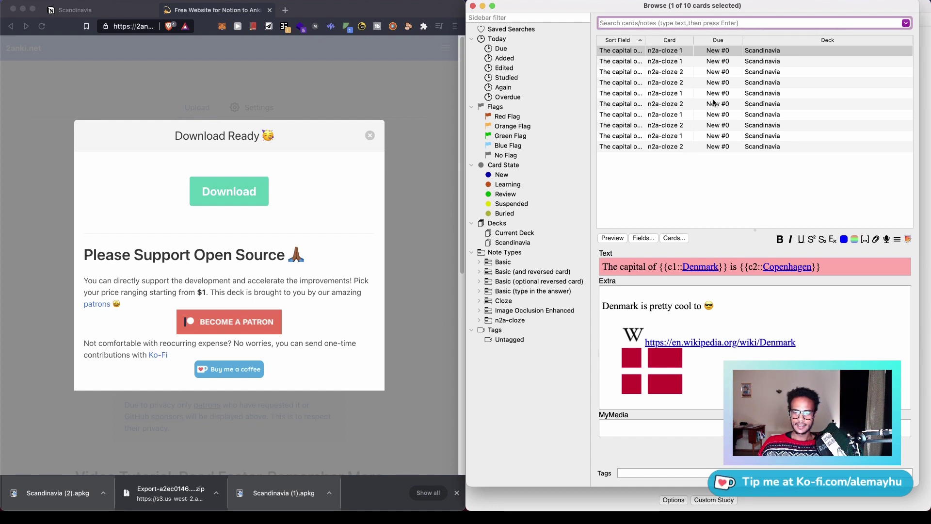
click(678, 63)
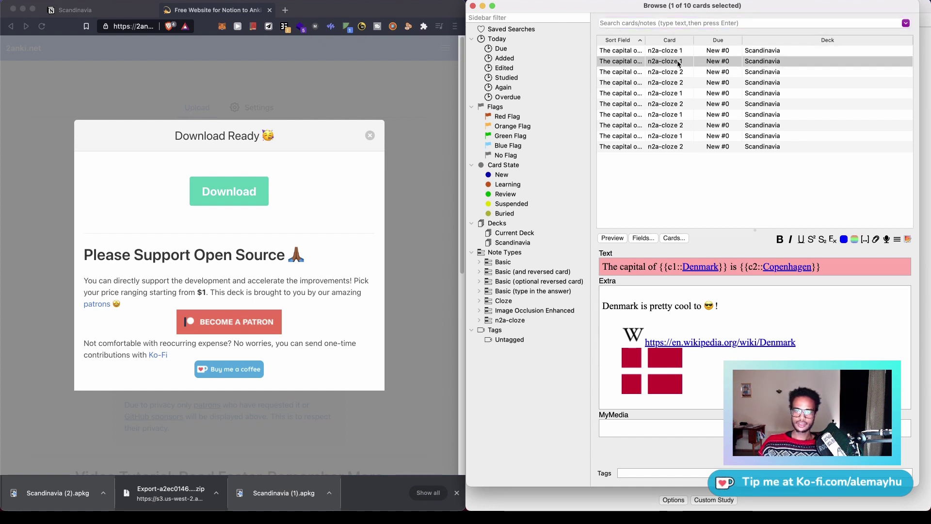
click(671, 54)
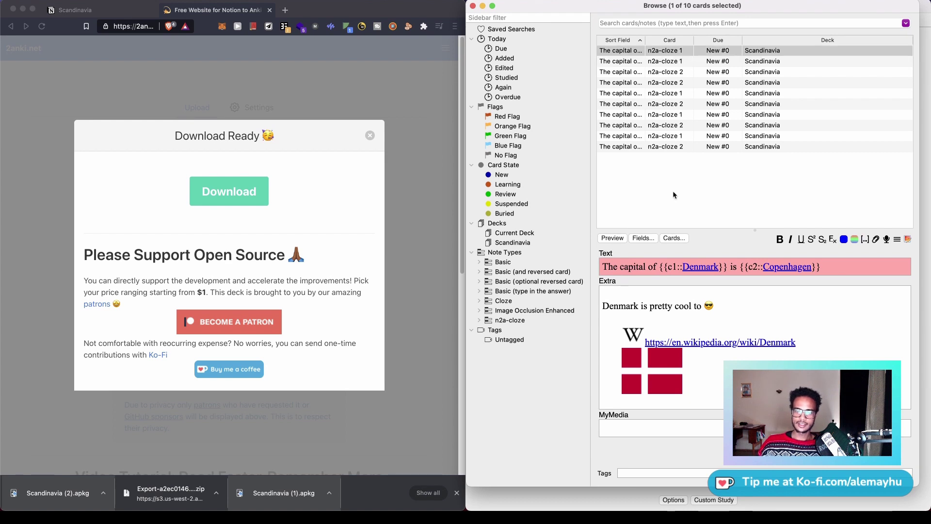
right_click(671, 55)
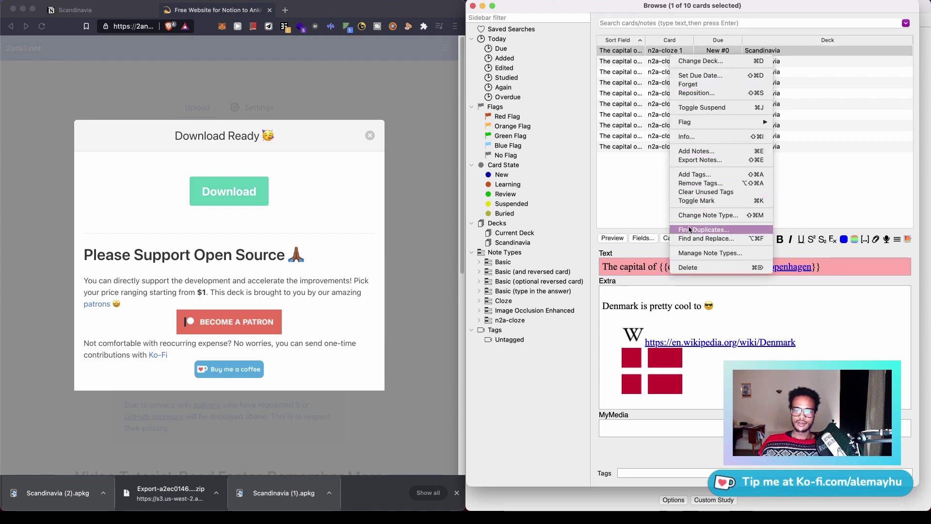
click(739, 269)
Step: Examine the remaining Denmark, Norway, Spain and Sweden cards in the card browser for duplicates and check their Extra content
click(659, 62)
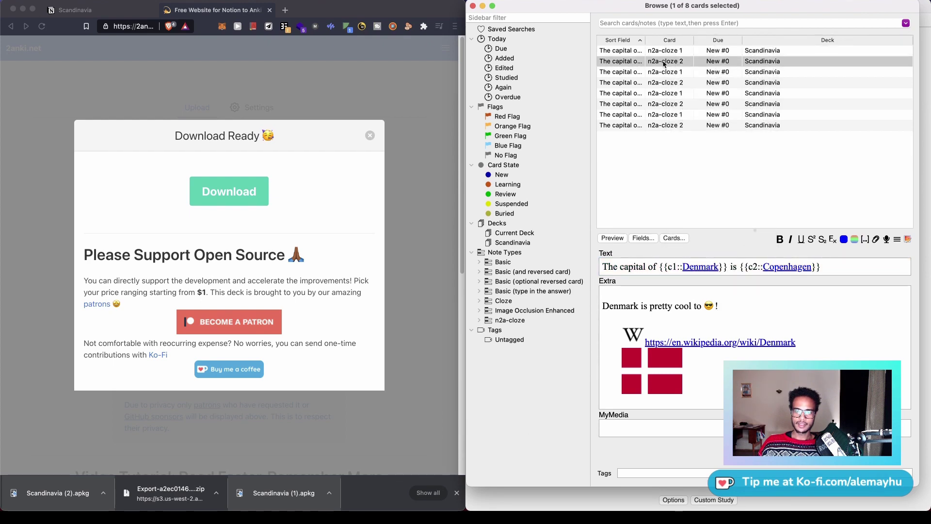
click(666, 72)
click(670, 83)
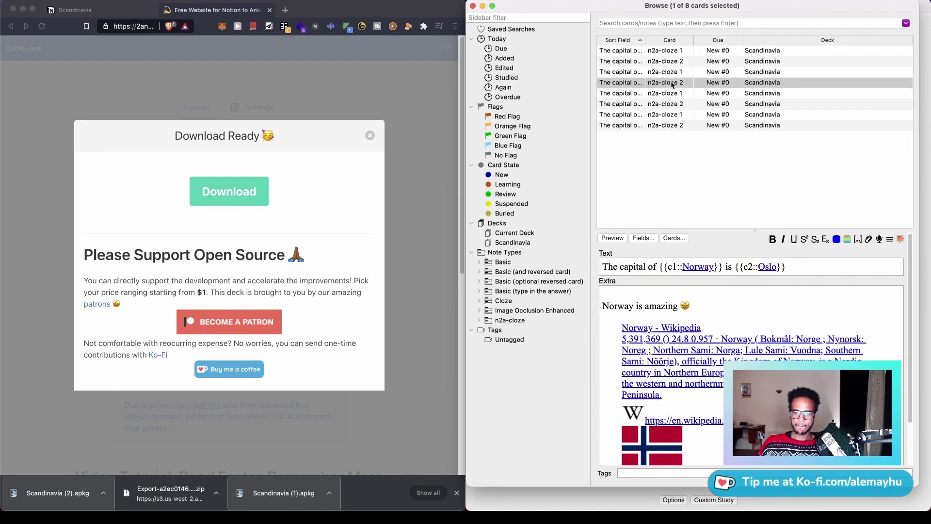
click(679, 95)
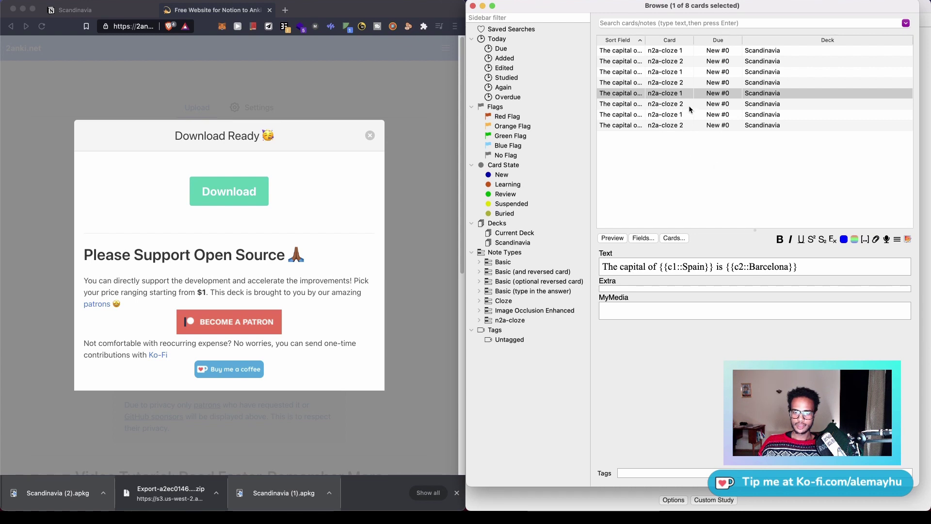
click(676, 103)
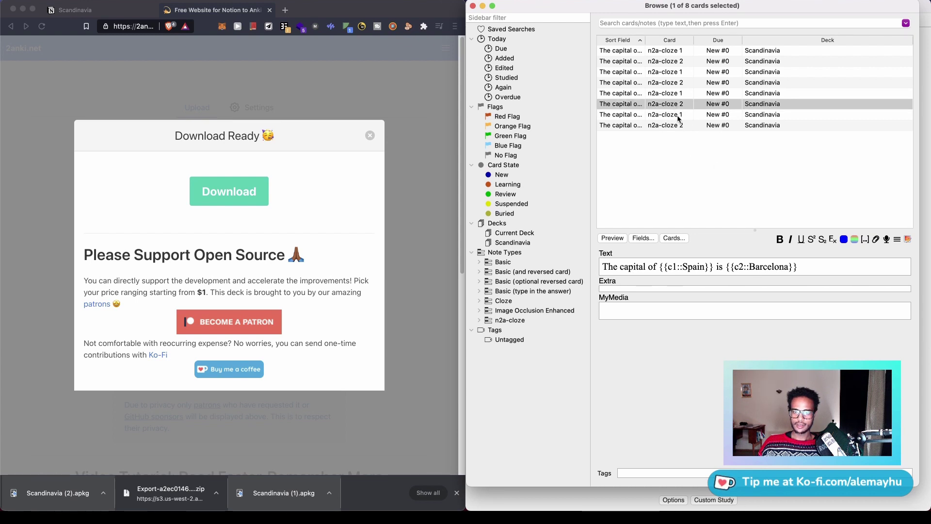
click(679, 118)
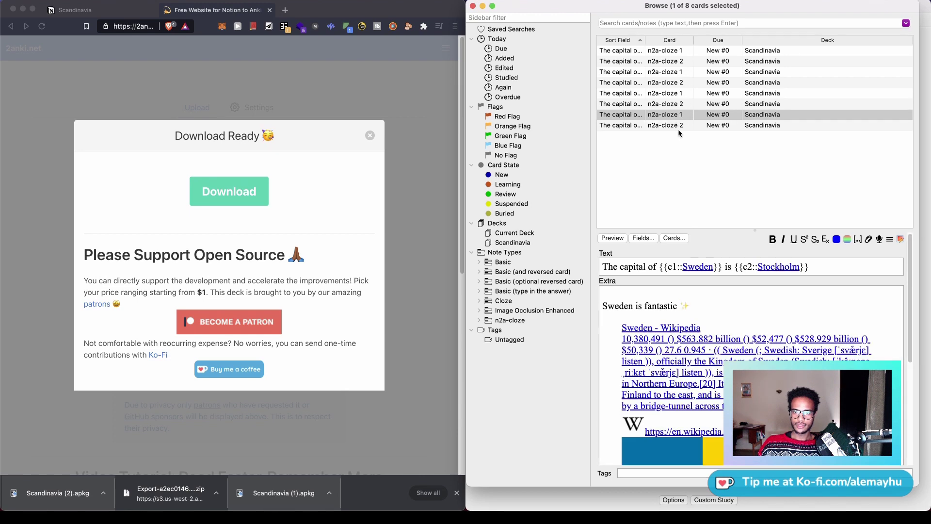
click(679, 129)
click(667, 72)
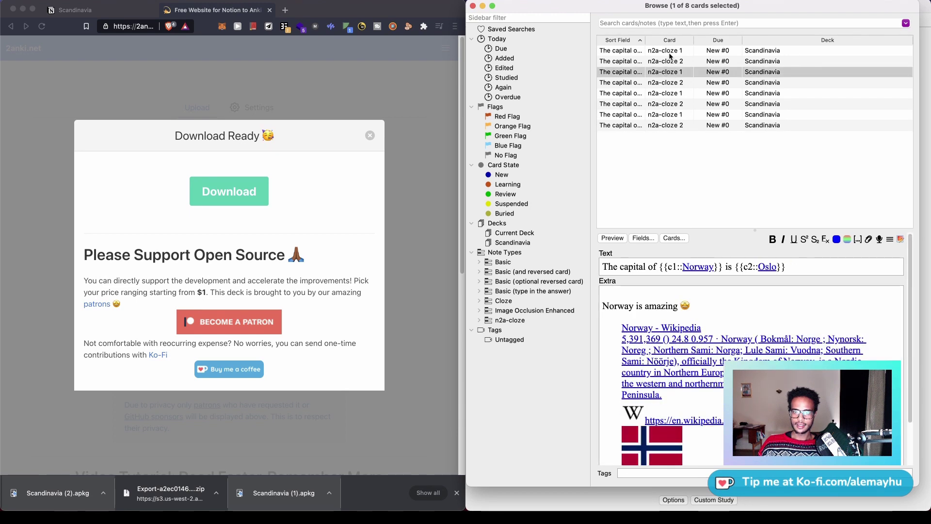
key(Down)
key(Down)
key(Down)
key(Down)
key(Down)
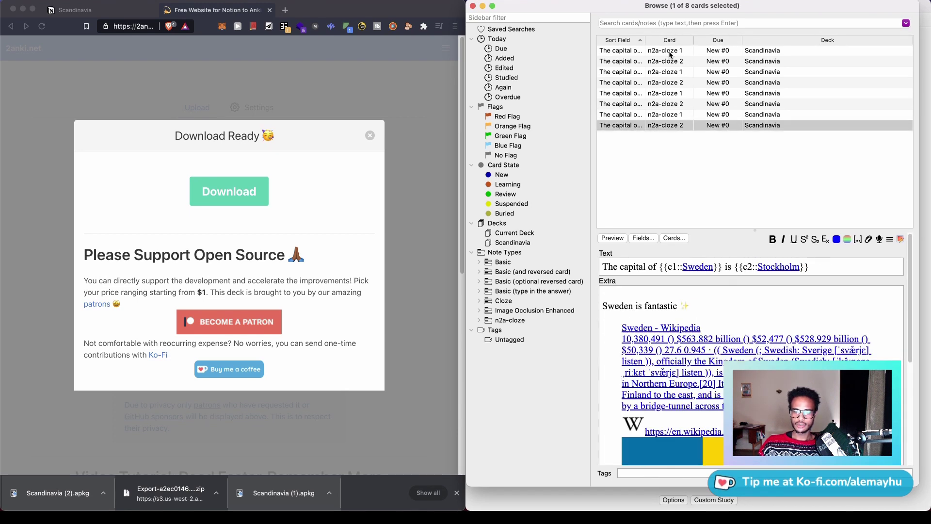
scroll(717, 285, down, 5)
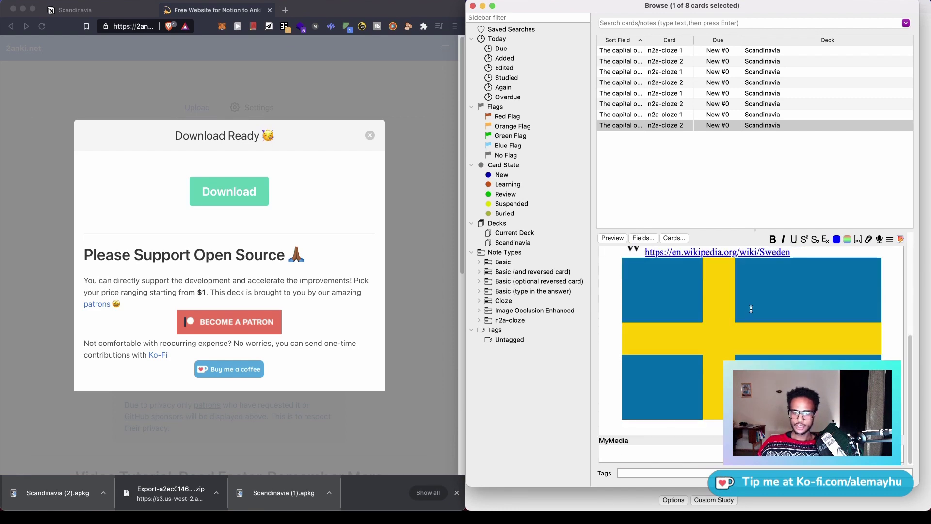
scroll(717, 286, up, 4)
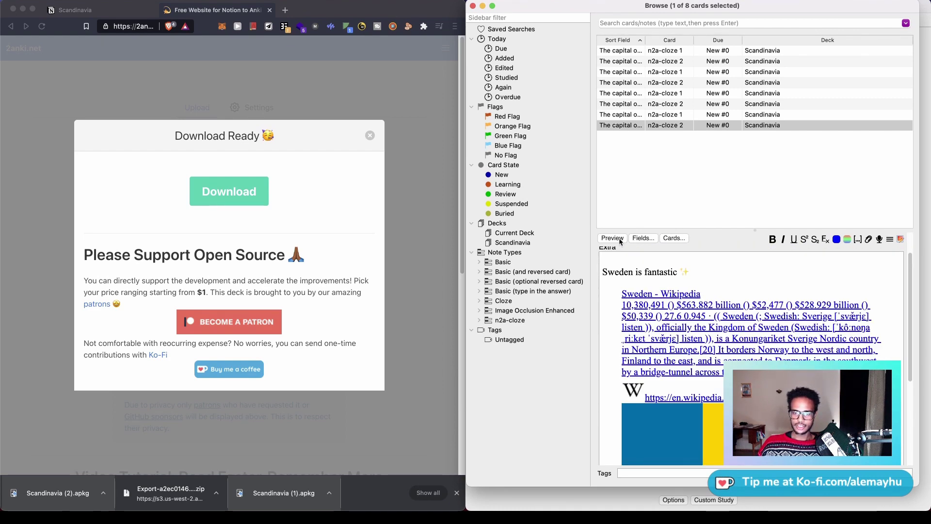
Step: Preview the question and answer sides of the second Sweden cloze card, then close the preview
click(612, 238)
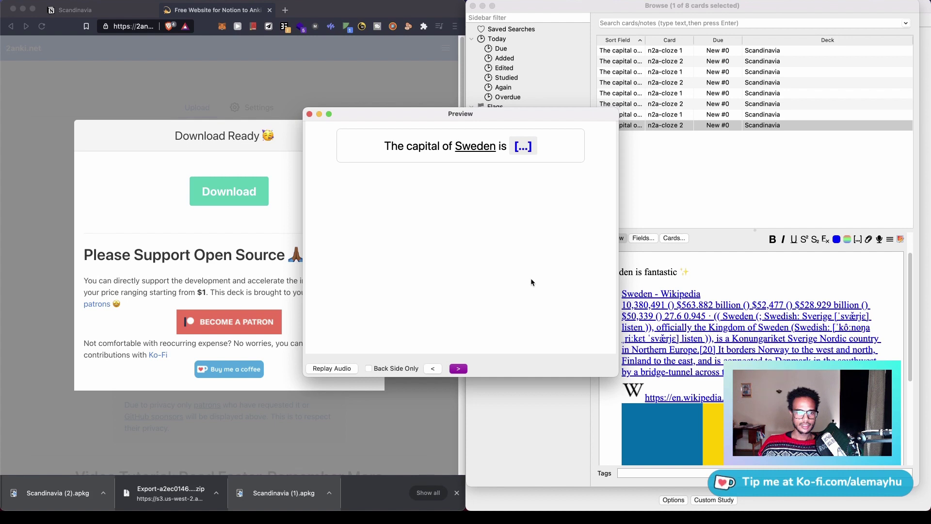
click(459, 368)
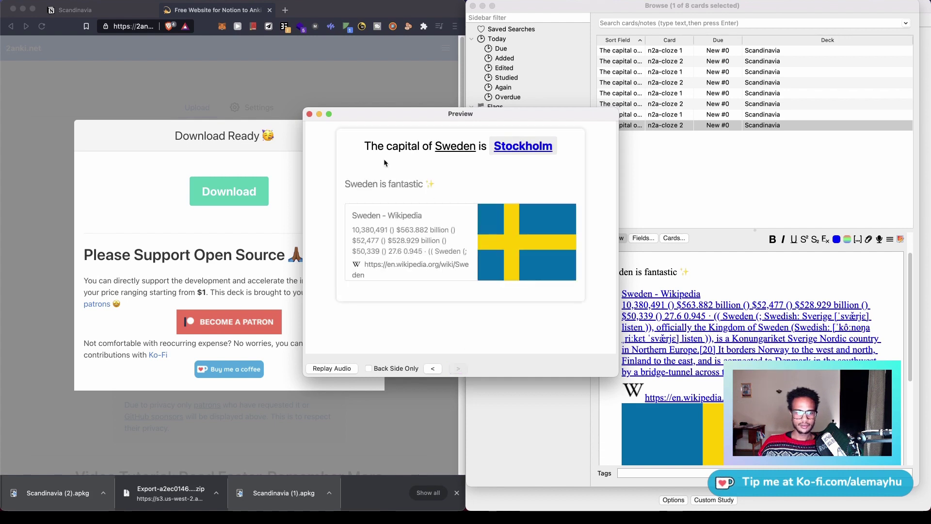
click(309, 113)
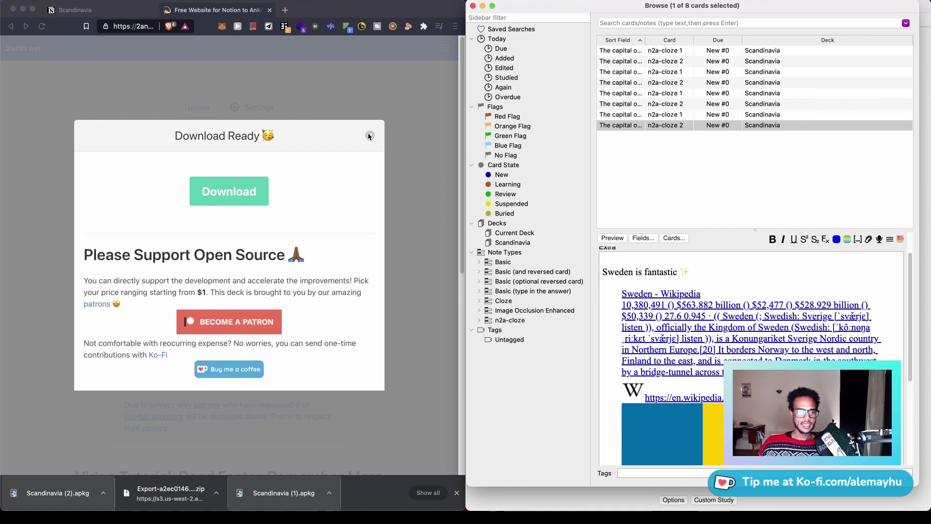
Step: Switch to the Scandinavia page in Notion and highlight the Denmark, Norway and Sweden toggles, then clear the selection
click(92, 11)
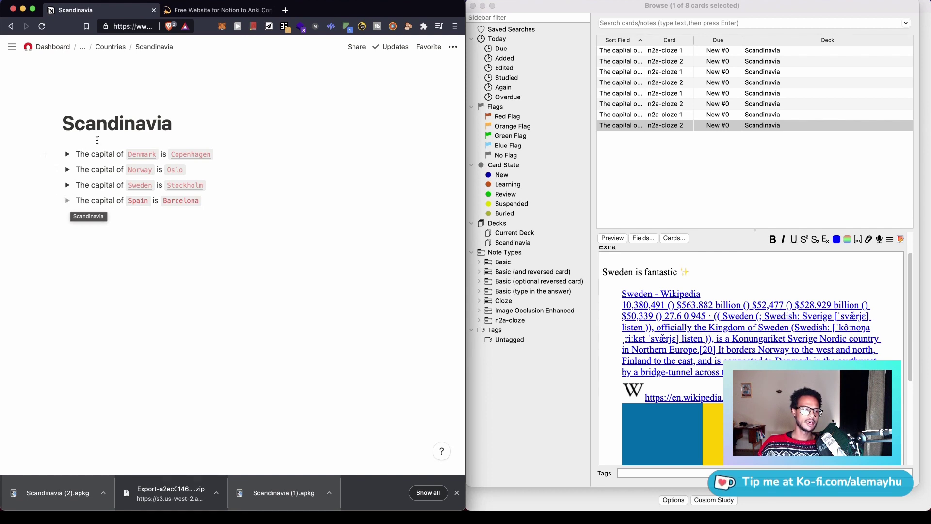
drag(77, 152, 216, 183)
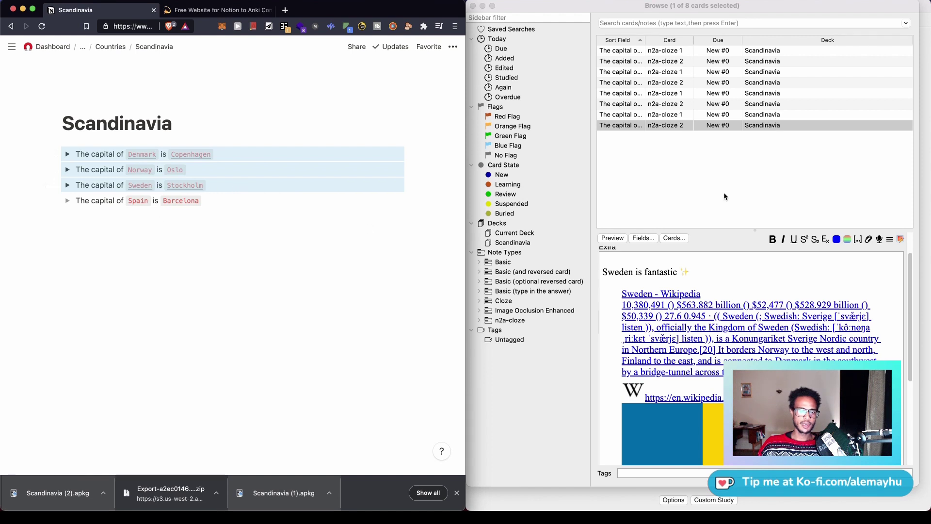
click(697, 183)
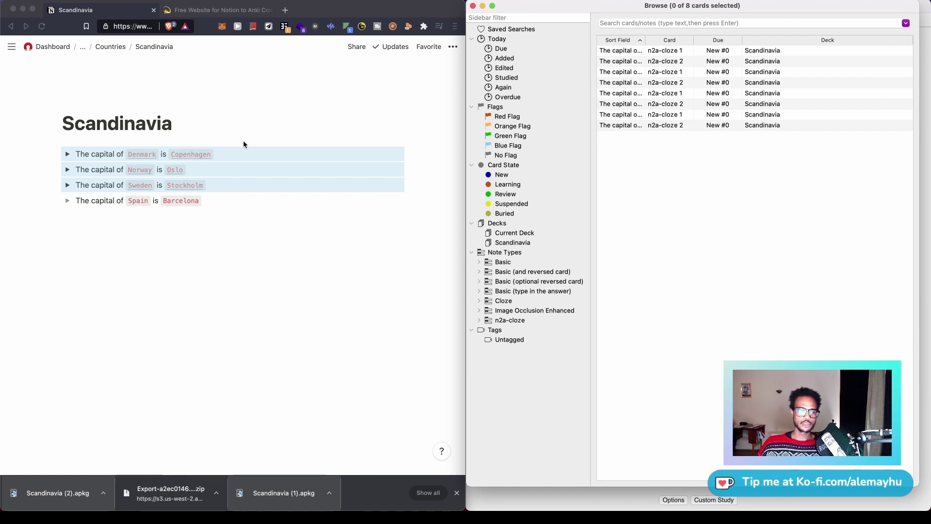
click(416, 413)
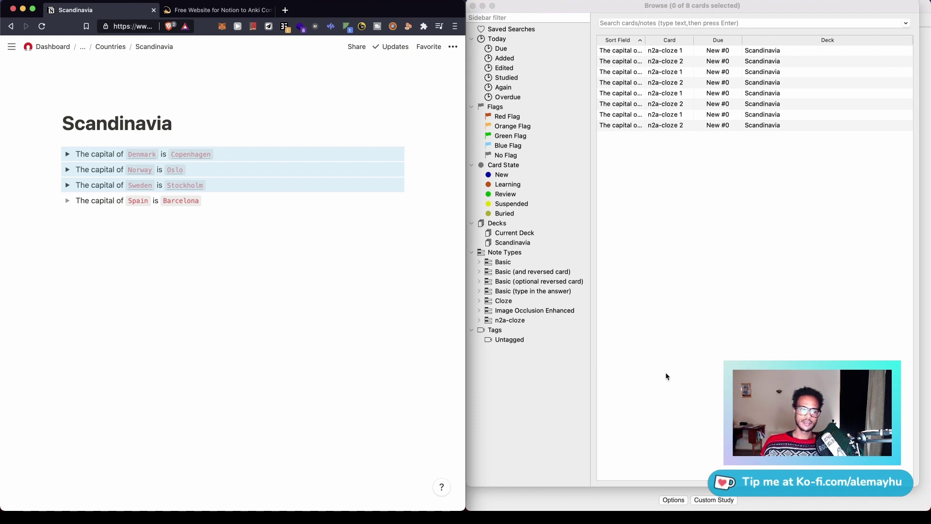
click(292, 232)
click(800, 344)
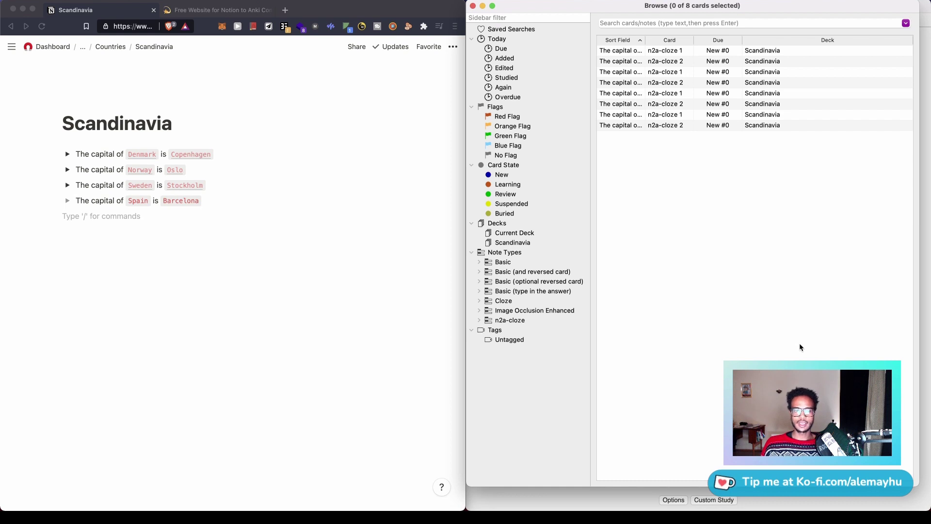
click(335, 216)
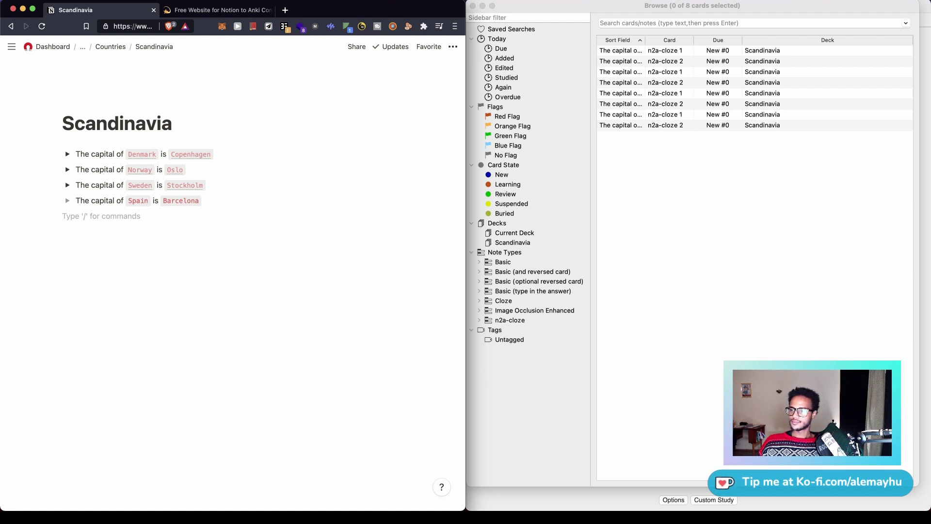
click(755, 264)
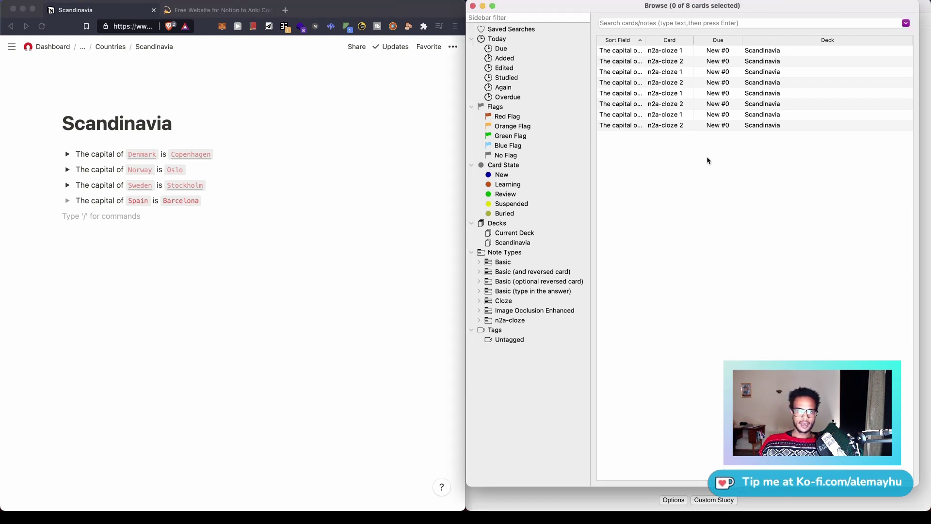
Step: Switch to the Reddit thread "Getting duplicates in my deck" and edit the reply draft, correcting "identifies" to "identifier" and inserting "a" before "new note"
key(ctrl+Right)
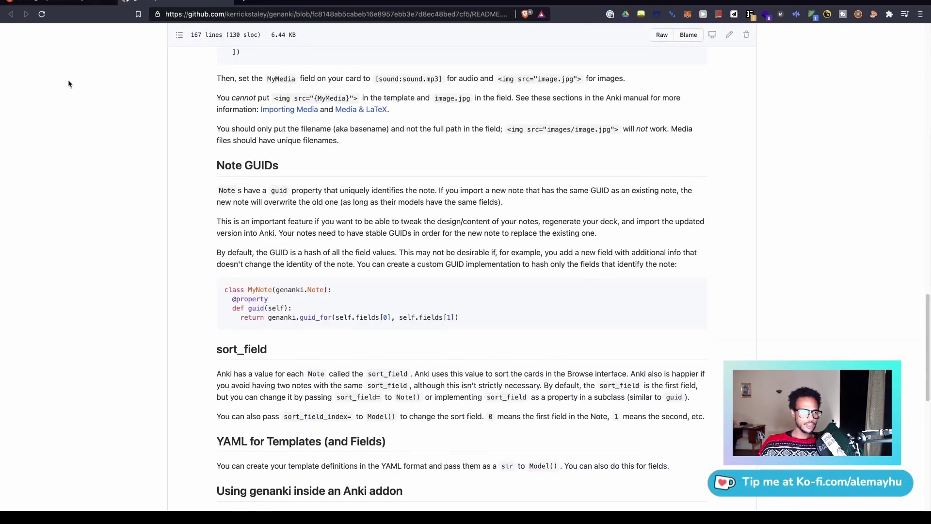
click(67, 3)
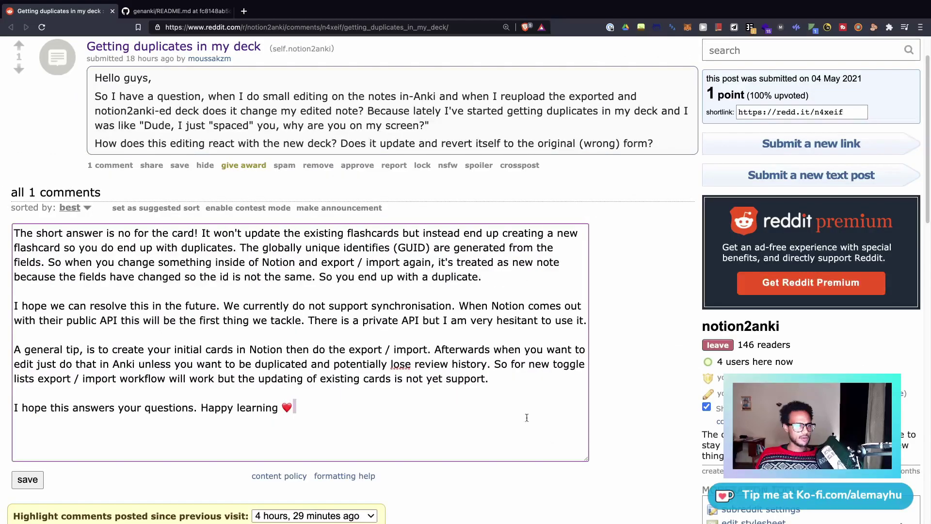
scroll(433, 359, up, 1)
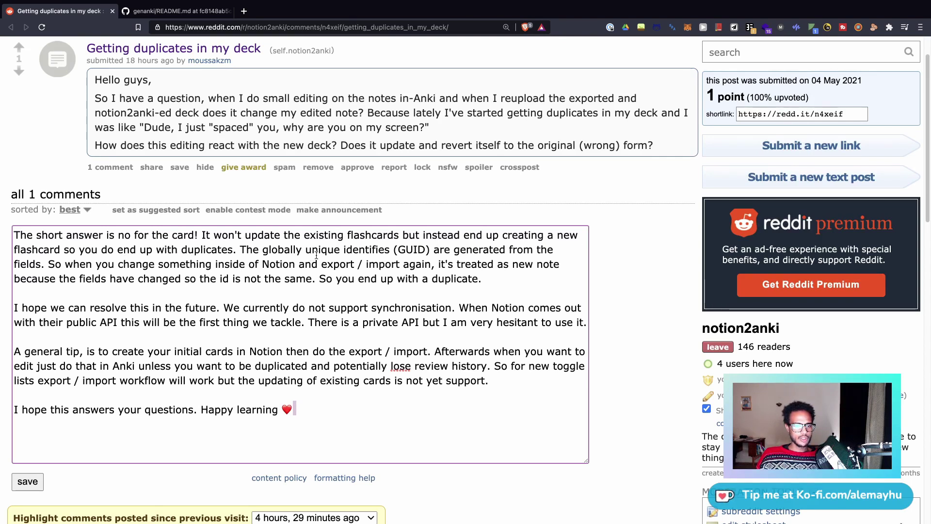
click(390, 250)
key(BackSpace)
text(r)
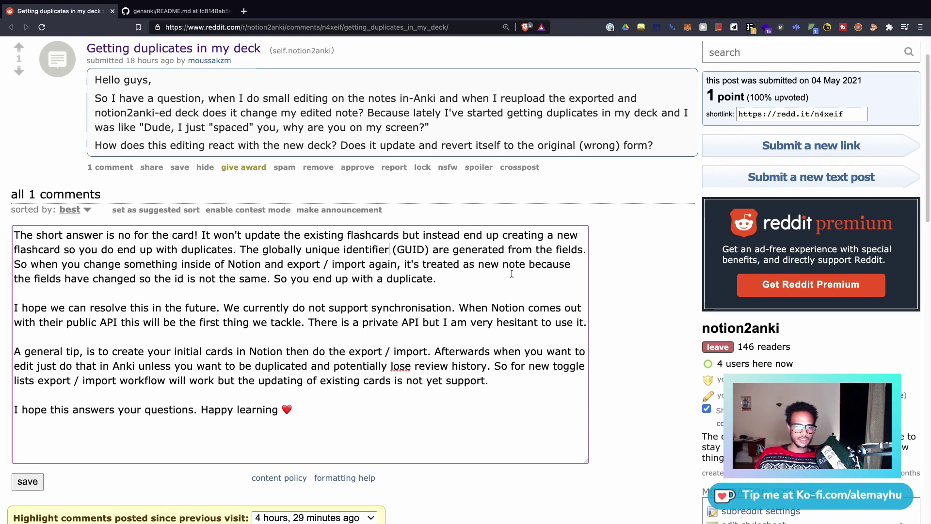
click(478, 264)
text(a)
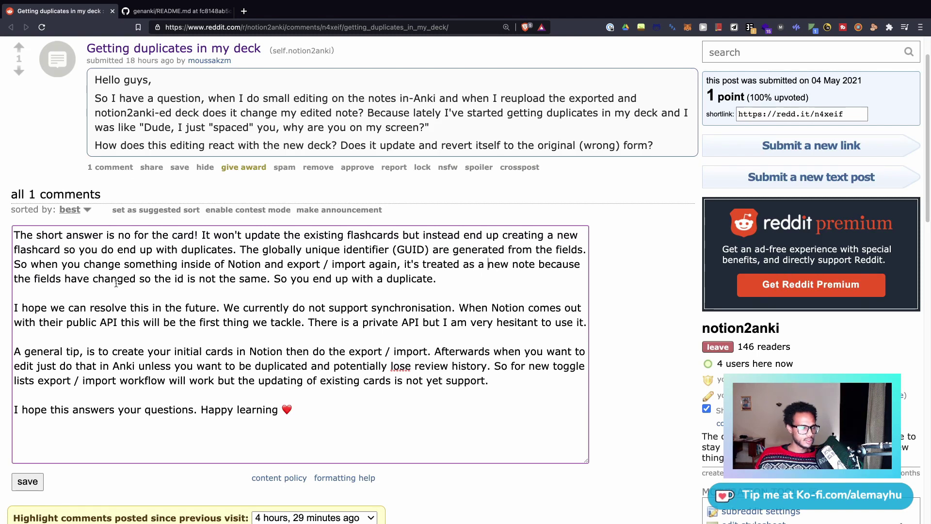
scroll(233, 286, down, 1)
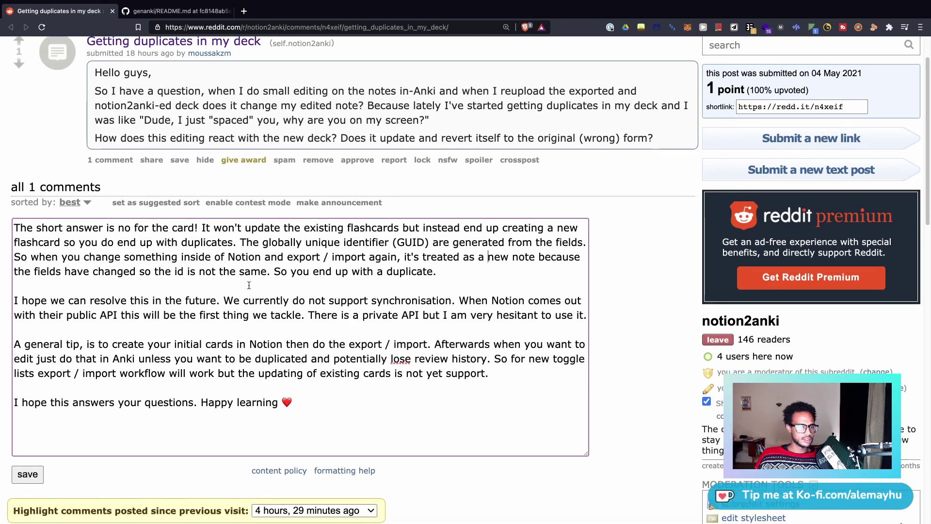
Step: Reword the last sentence of the reply's first paragraph to "The result is you end up with a duplicate(s)."
scroll(347, 291, down, 1)
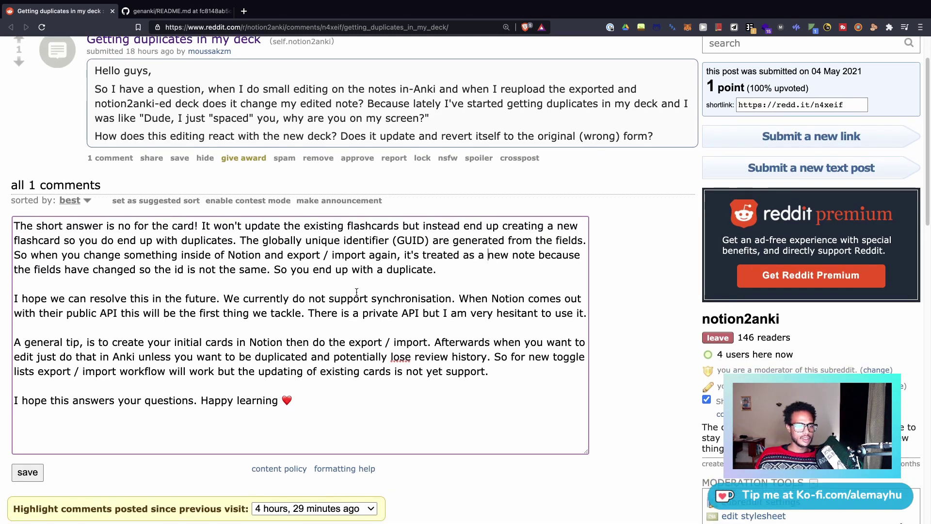
click(297, 270)
key(BackSpace)
key(BackSpace)
key(BackSpace)
key(BackSpace)
text(The )
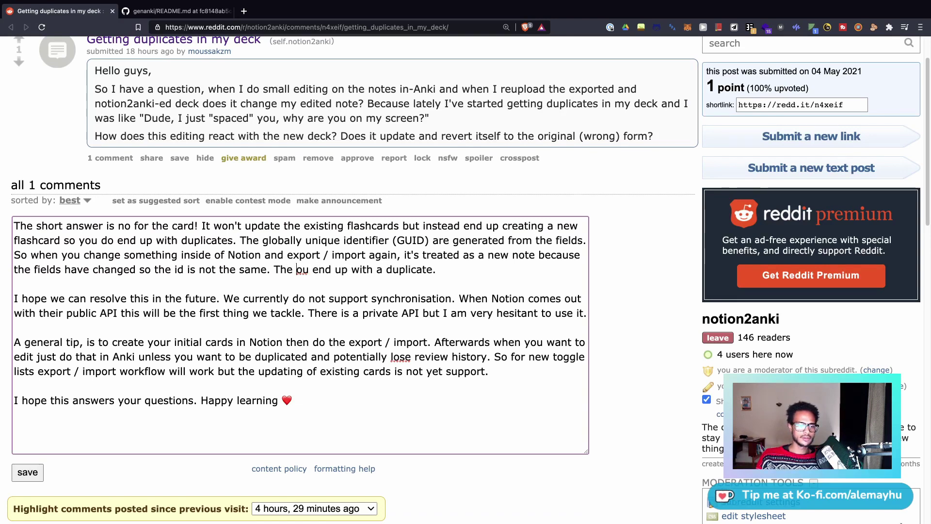
text(result is y)
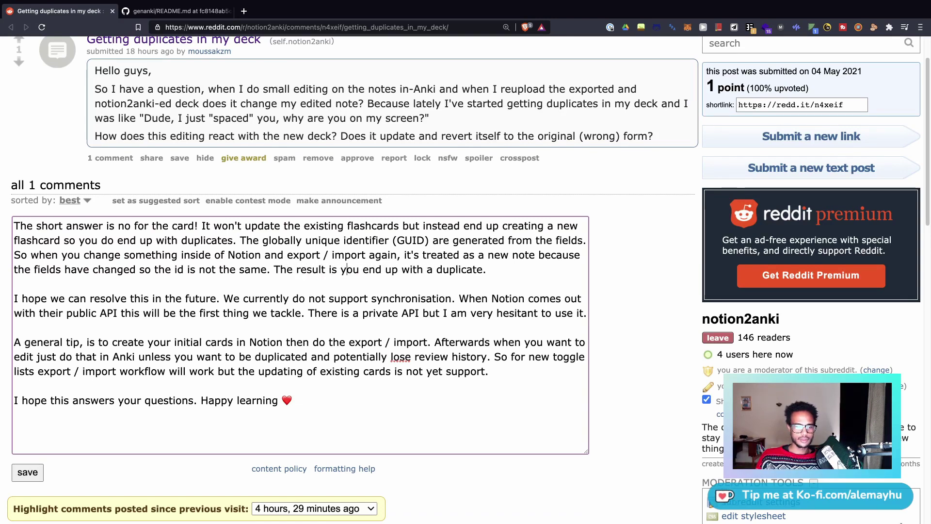
key(Left)
text((s))
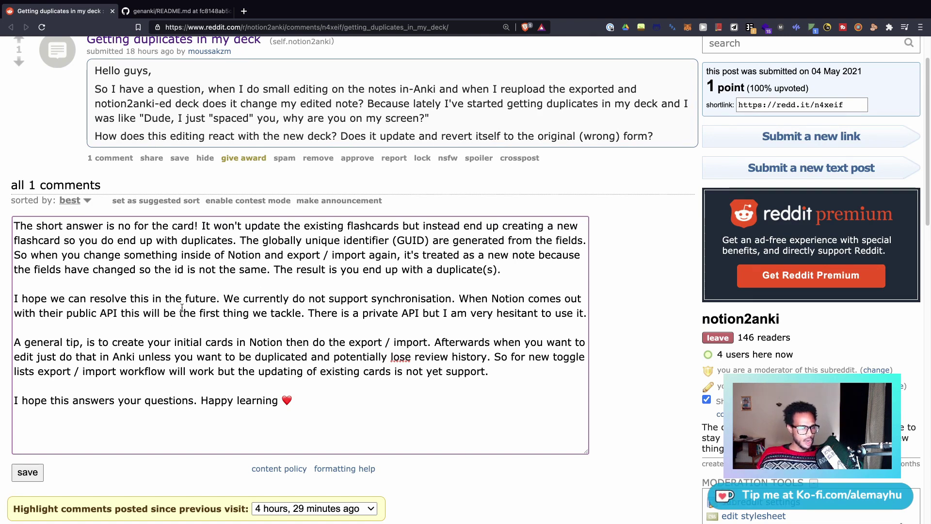
Step: After "the first thing we tackle.", insert "Essentially you can edit in Anki or in Notion and it will automatically be updated, no export or import" ending with a smiley emoji
scroll(189, 307, down, 1)
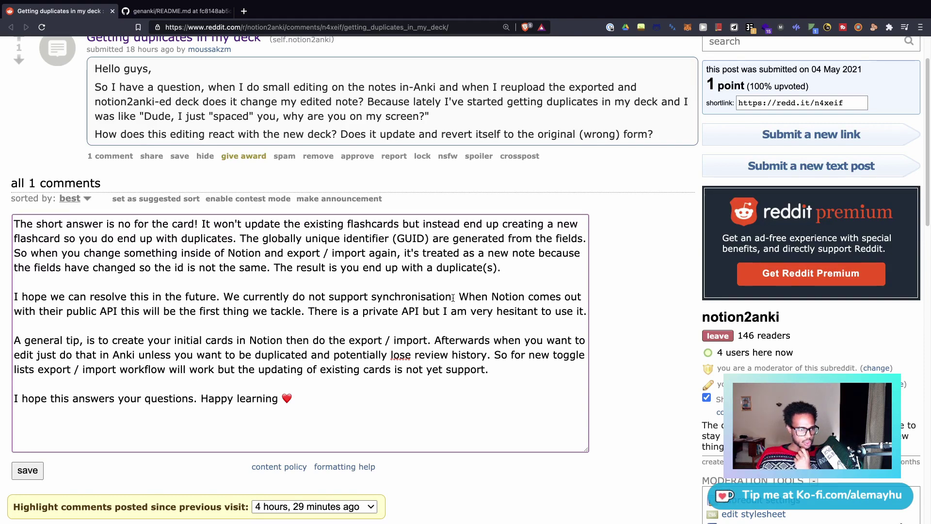
click(298, 313)
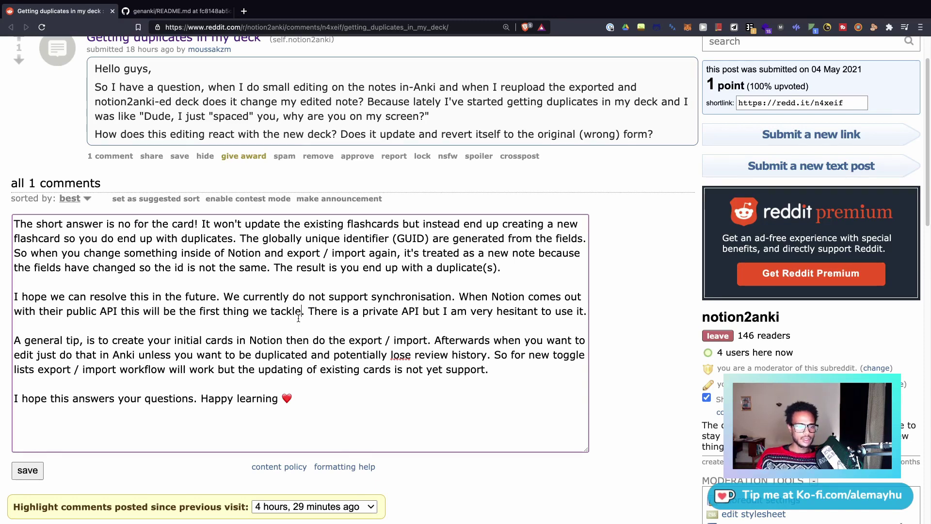
text(. Essentia)
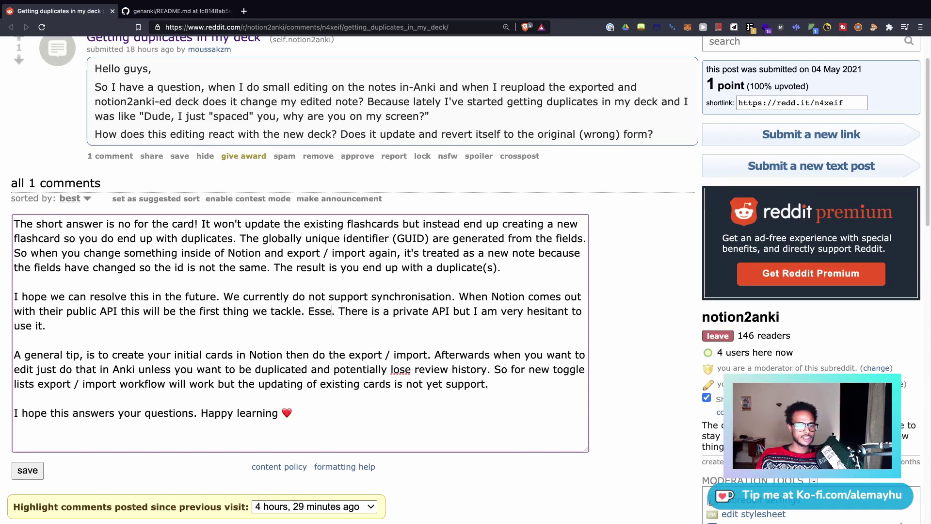
text(lly you can edit )
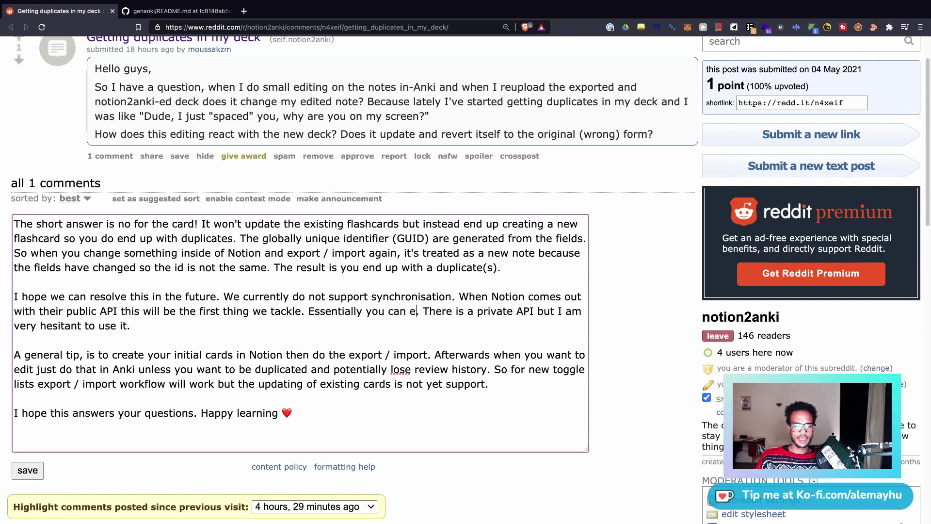
text(in Anki or i)
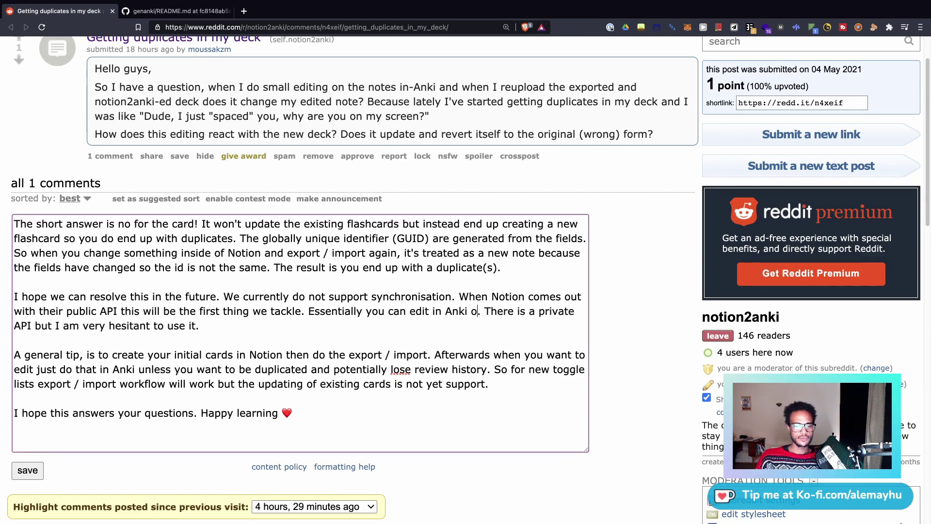
text(n Notion and )
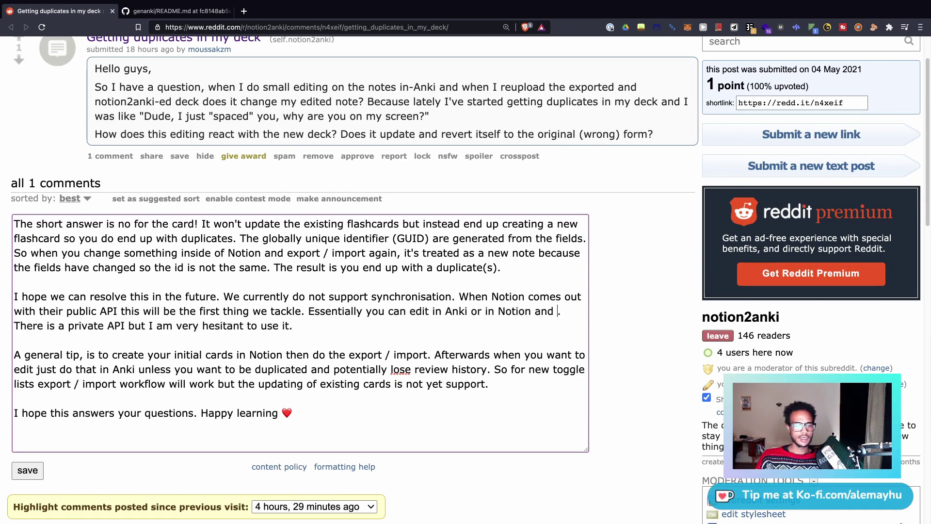
text(it will automat)
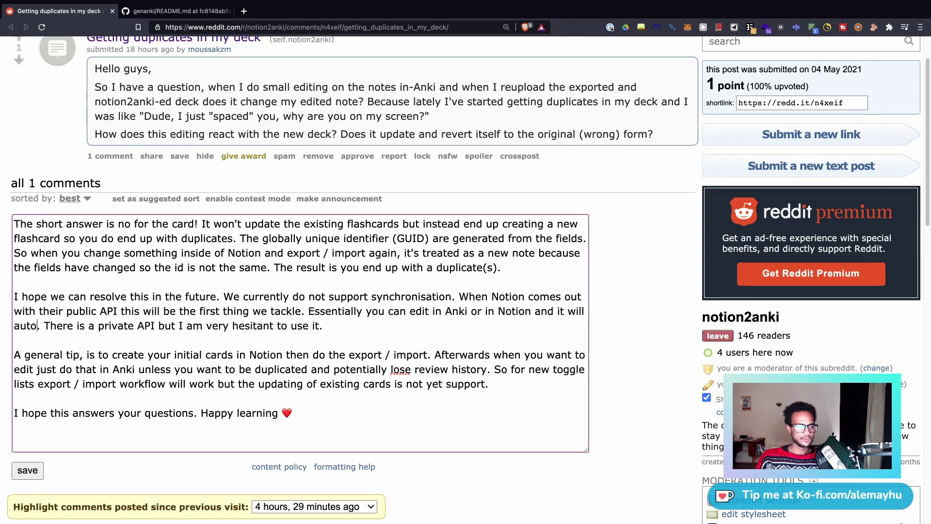
text(ically be updat)
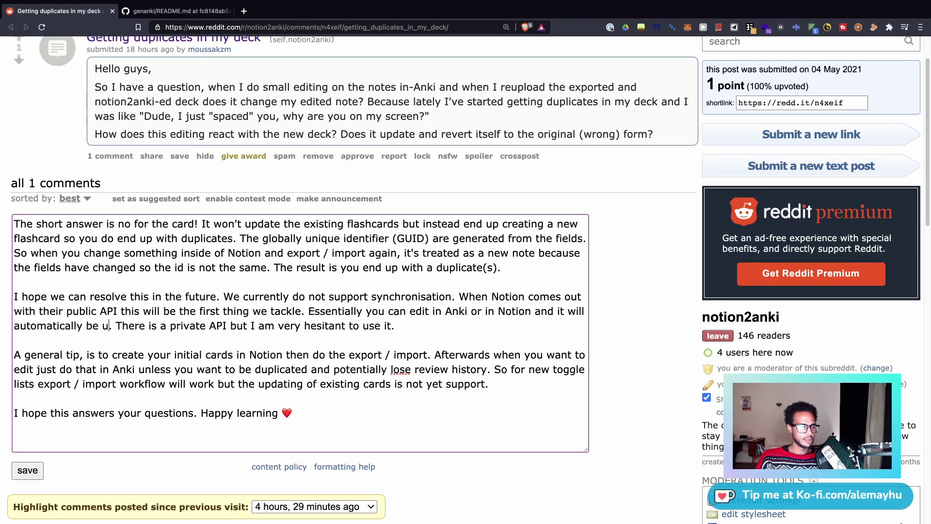
text(ed, no ex)
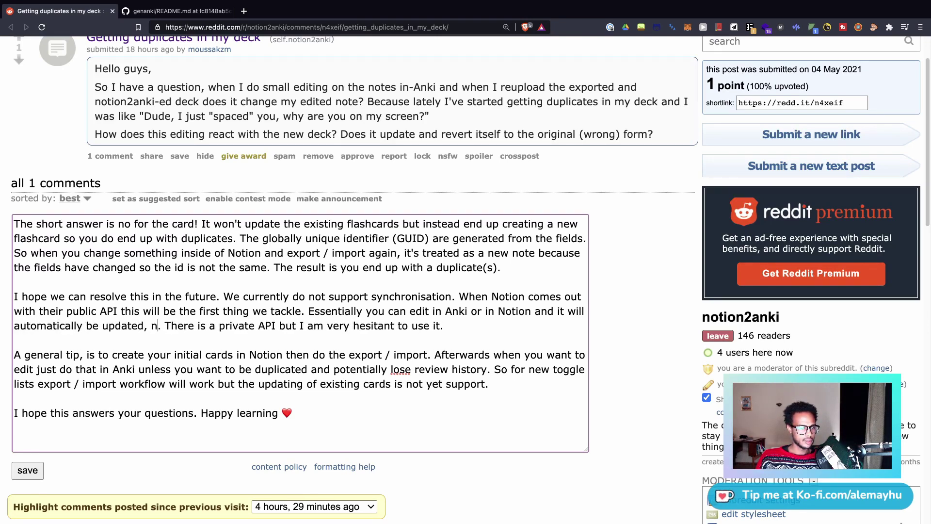
text(port or imp)
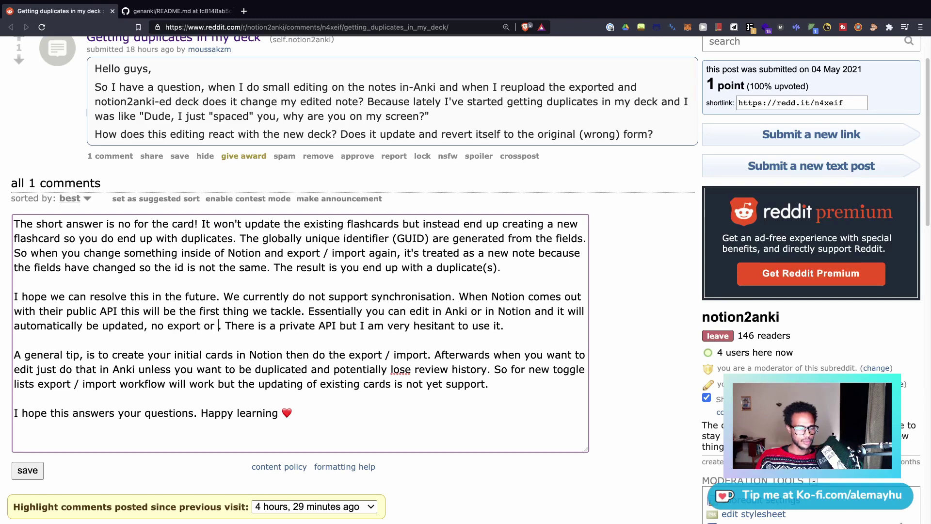
text(ort)
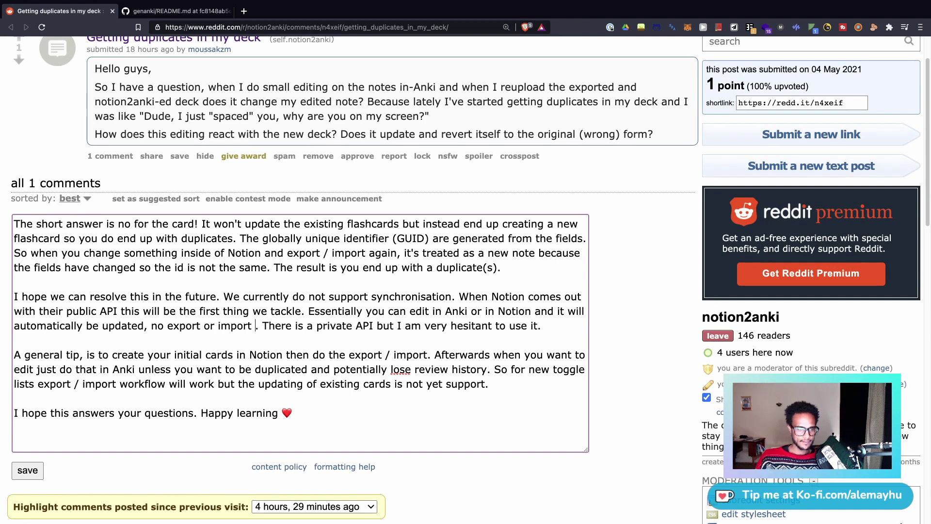
key(ctrl+super+space)
key(Down)
key(Return)
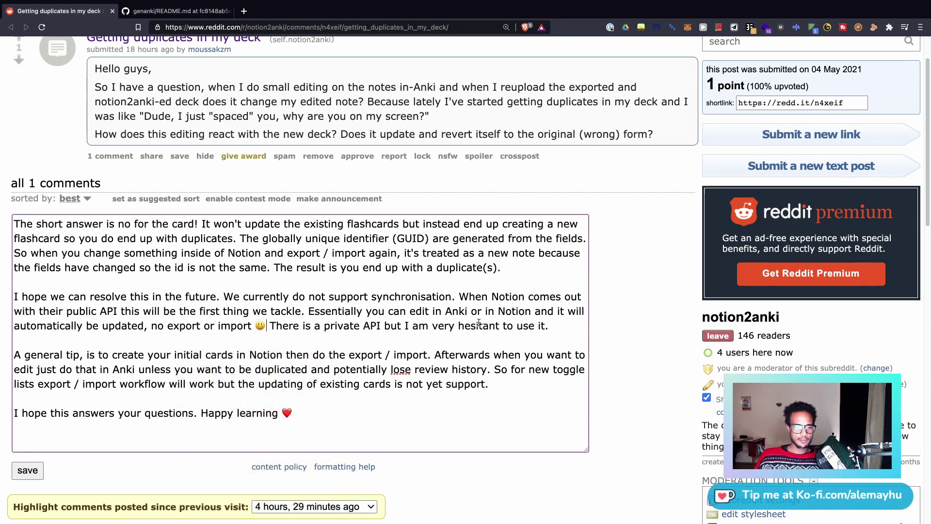
Step: Proofread the general tip paragraph, checking the spelling options for "lose" and correcting "not yet support" to "not yet supported"
scroll(361, 283, down, 1)
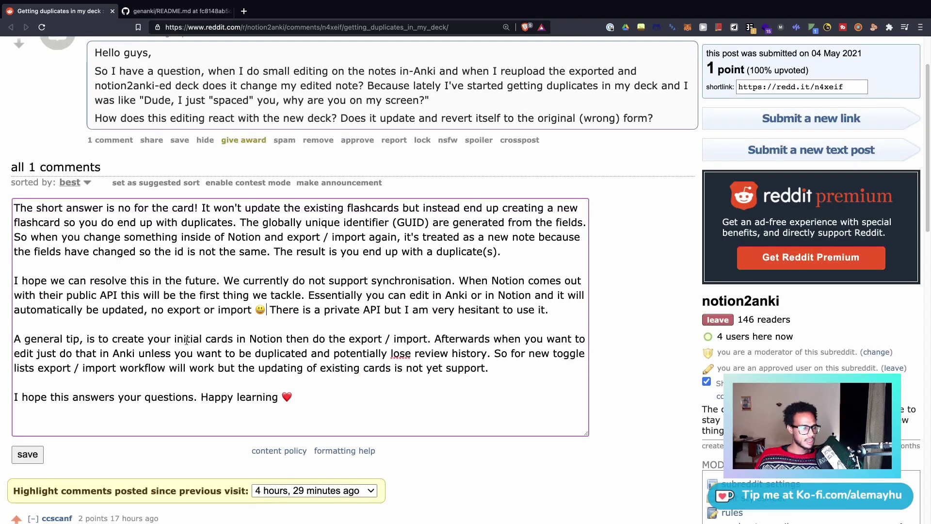
scroll(184, 340, down, 1)
scroll(96, 339, down, 1)
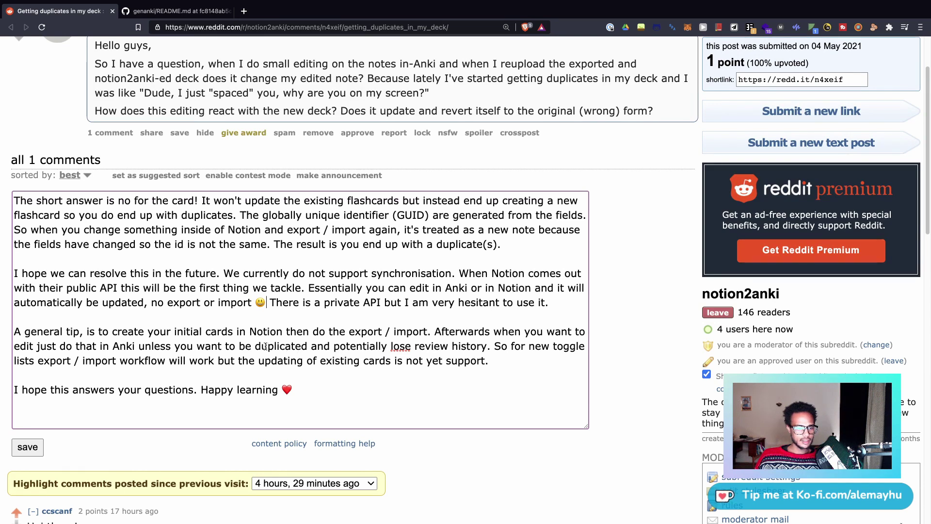
right_click(402, 349)
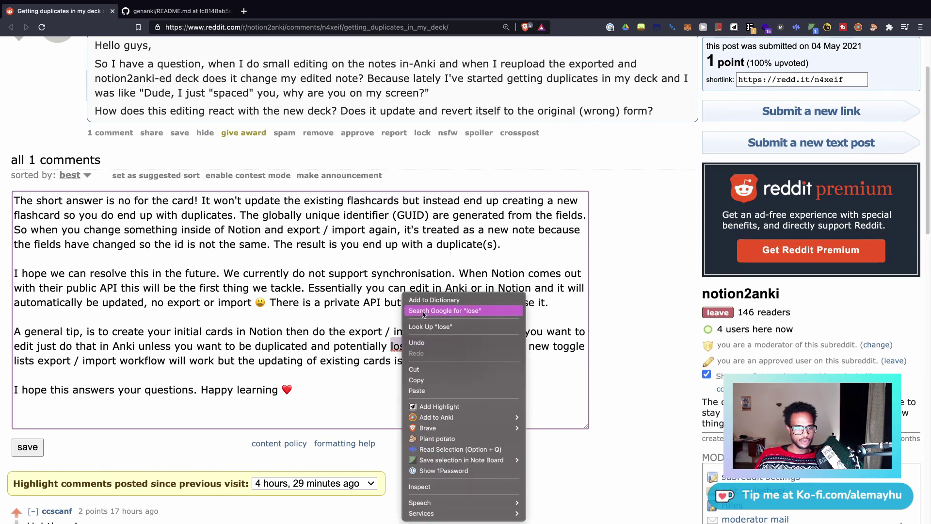
click(392, 347)
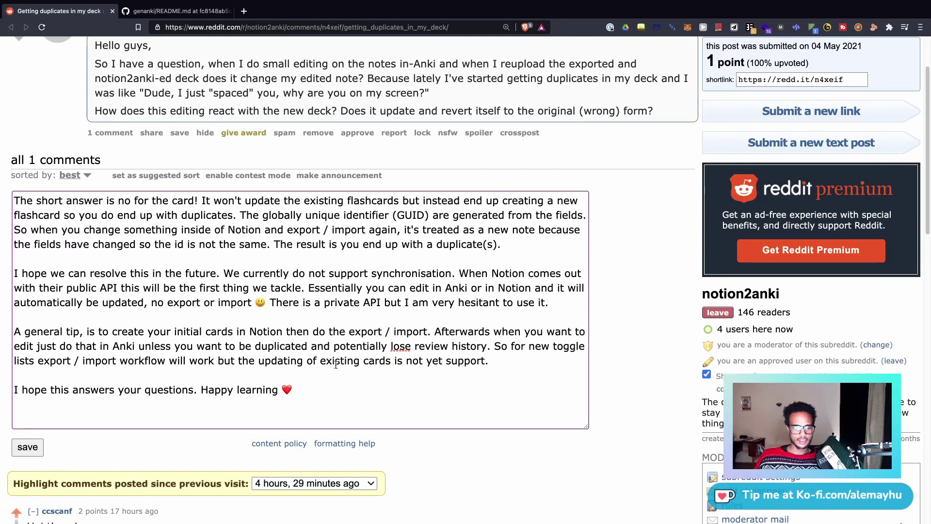
click(487, 361)
text(ed)
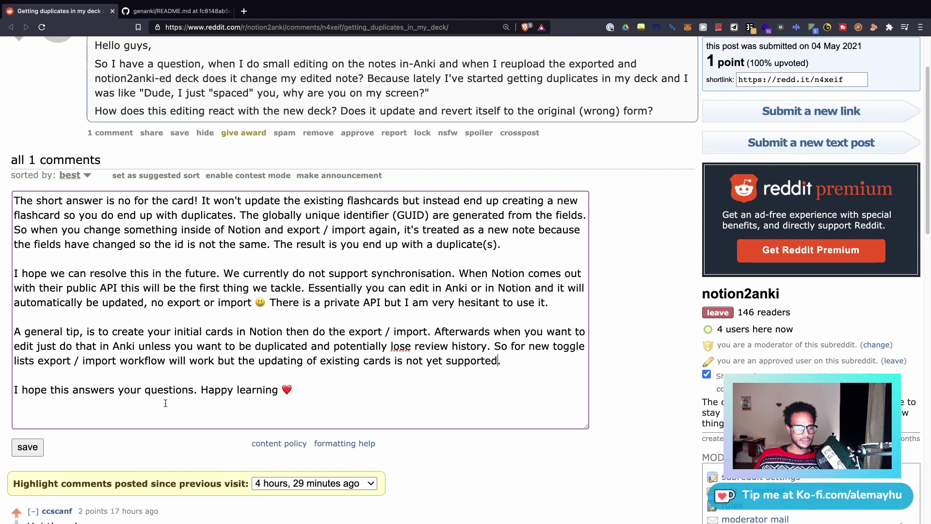
Step: Move "Happy learning" with its heart emoji into a separate closing paragraph and post the reply
click(200, 390)
key(Return)
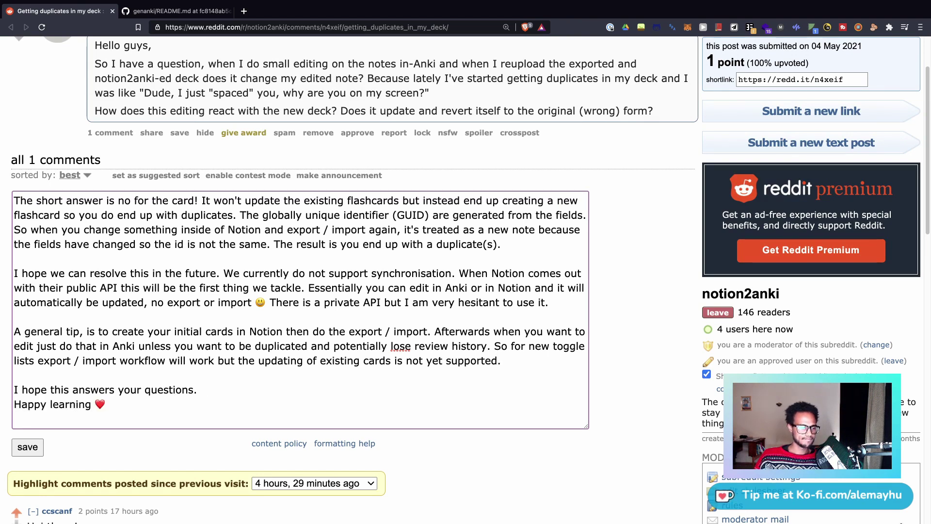
key(Return)
click(27, 447)
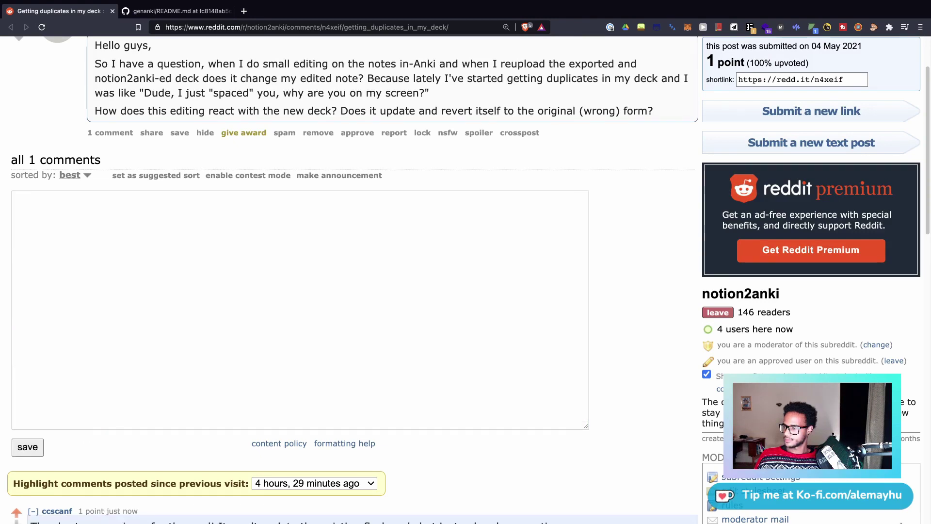